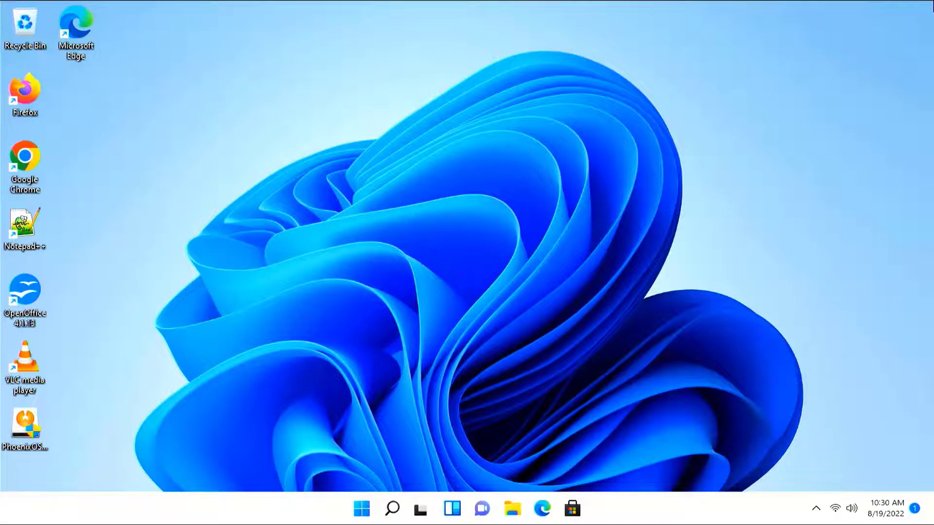
# Open Google Chrome, search Google for "phoenix os download" and open the FileHorse result
pyautogui.doubleClick(25, 156)
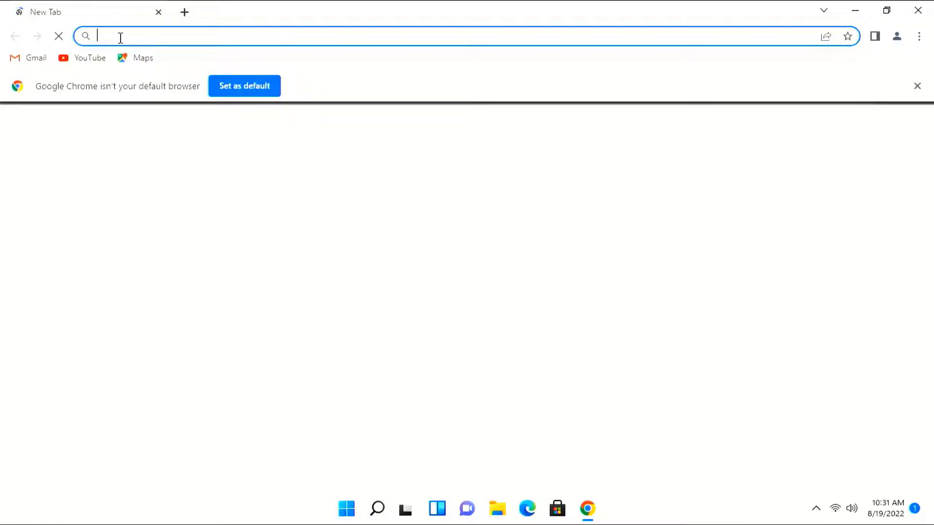
pyautogui.write('pho')
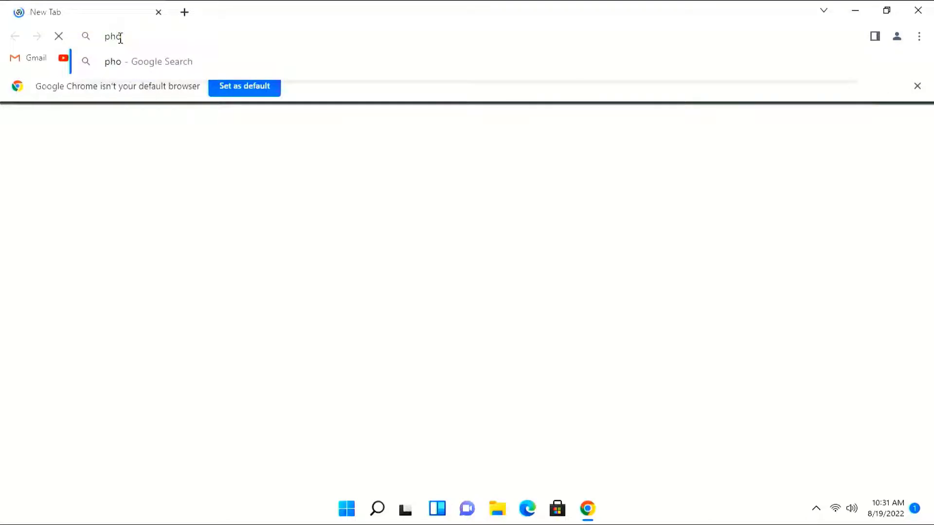
pyautogui.write('enix ')
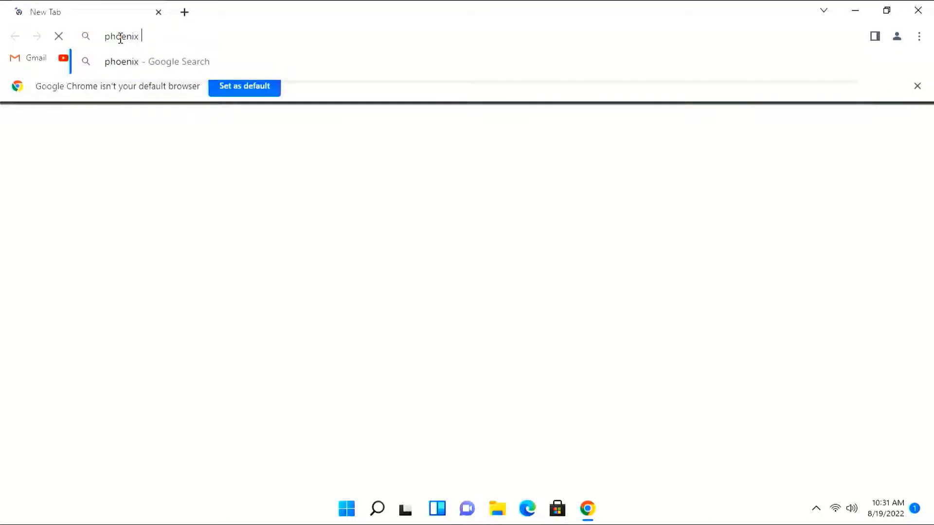
pyautogui.write('os download')
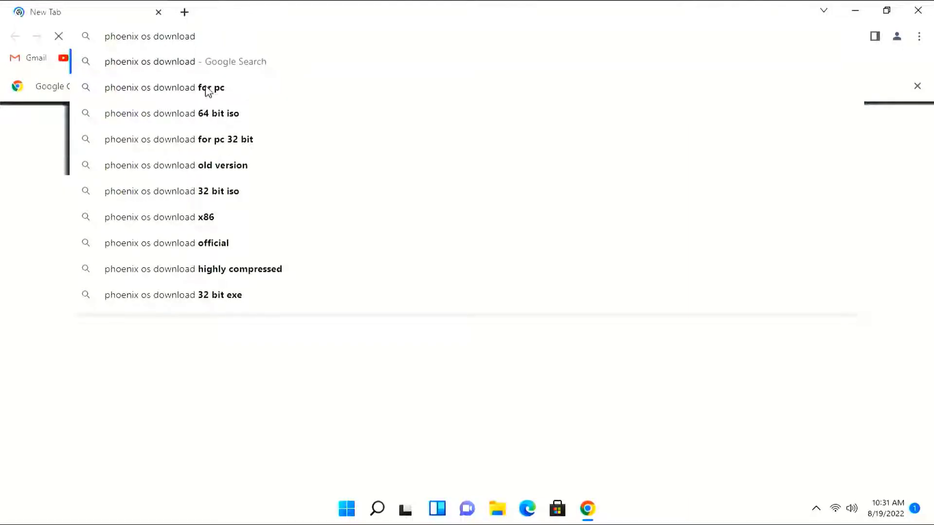
pyautogui.click(182, 62)
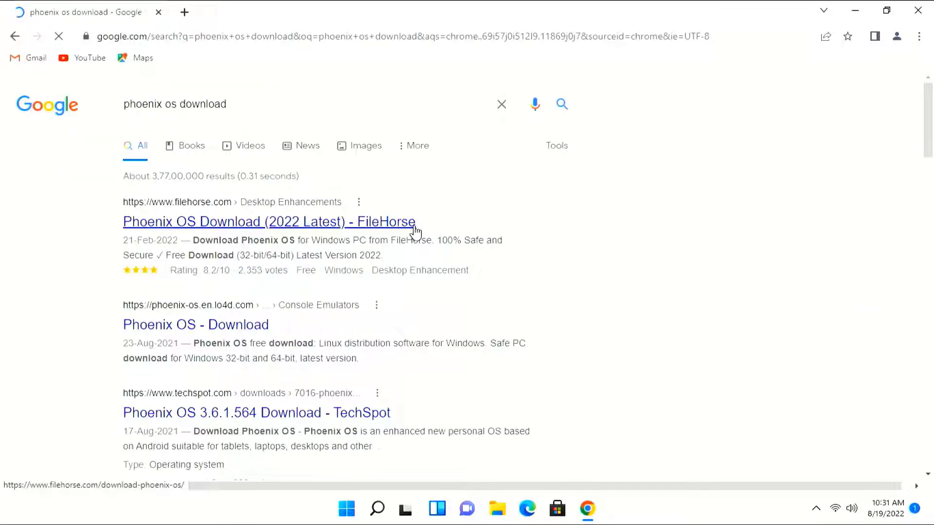
pyautogui.click(313, 225)
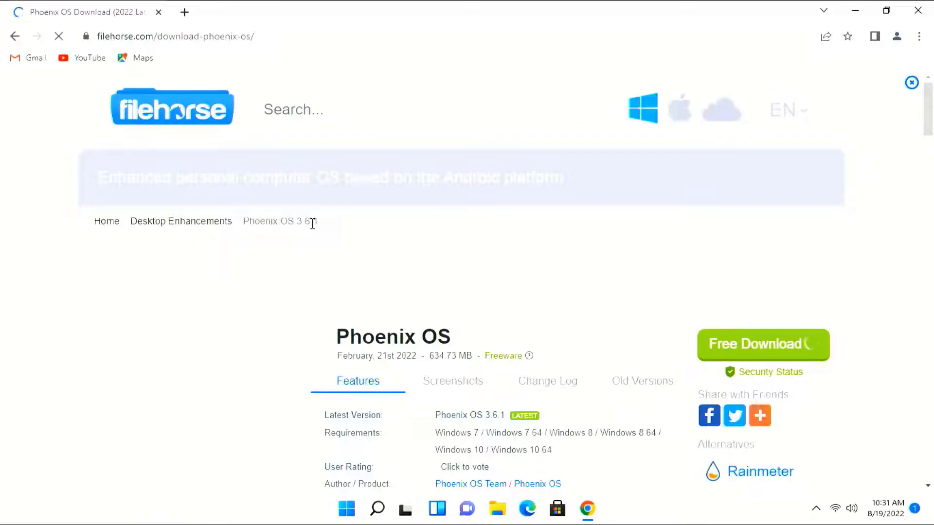
# Look through the Phoenix OS page on FileHorse for its version, system requirements and description
pyautogui.scroll(-1, 370, 234)
pyautogui.scroll(-6, 380, 232)
pyautogui.scroll(5, 382, 236)
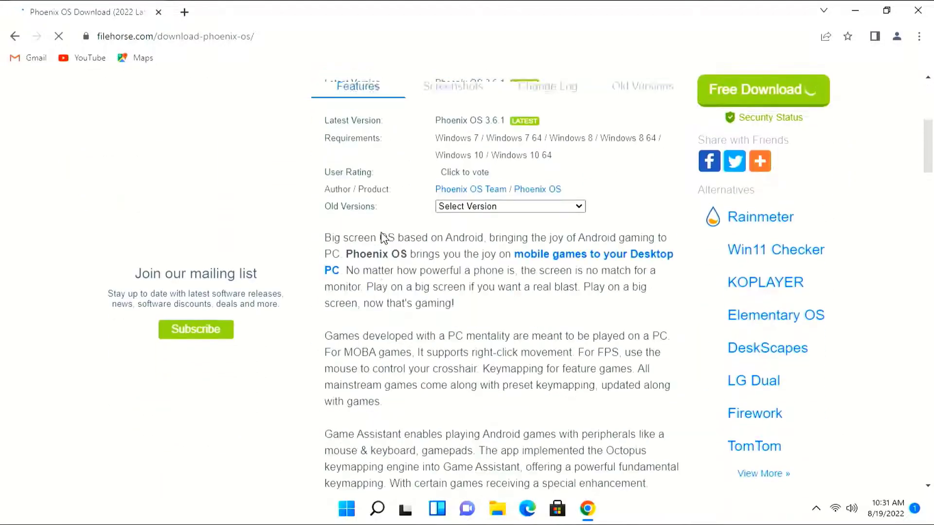
pyautogui.moveTo(319, 246); pyautogui.dragTo(452, 304)
pyautogui.click(508, 262)
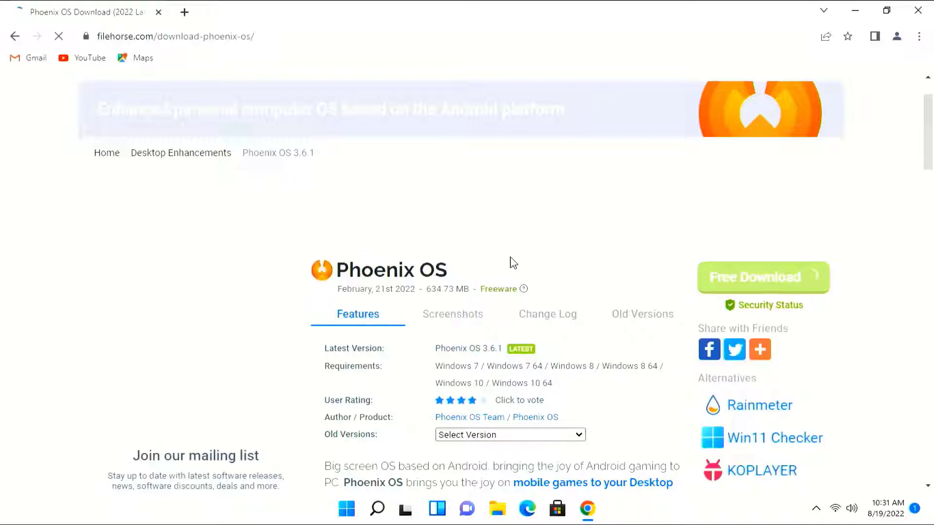
pyautogui.scroll(-6, 509, 294)
pyautogui.scroll(11, 506, 292)
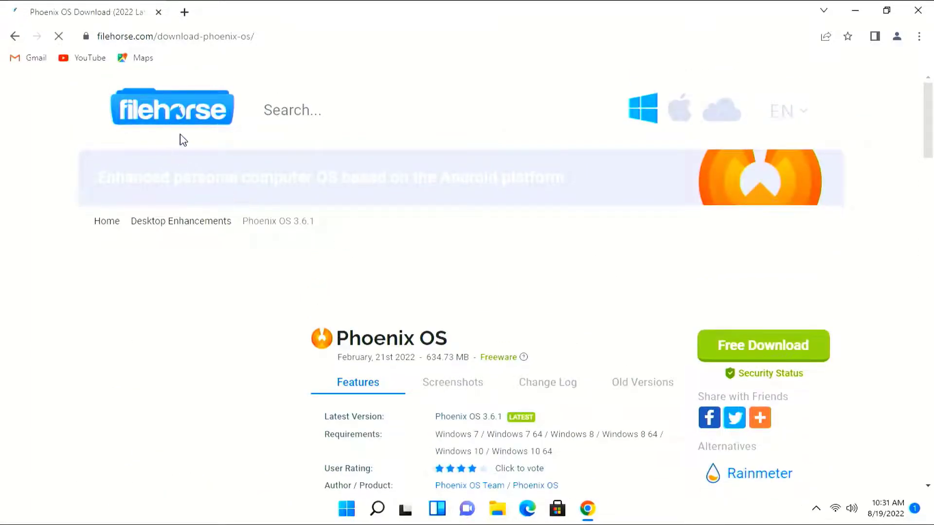
# Start the Phoenix OS 3.6.1 download from FileHorse, dismissing the ad and blocking the site's notifications
pyautogui.scroll(-6, 516, 292)
pyautogui.scroll(3, 365, 254)
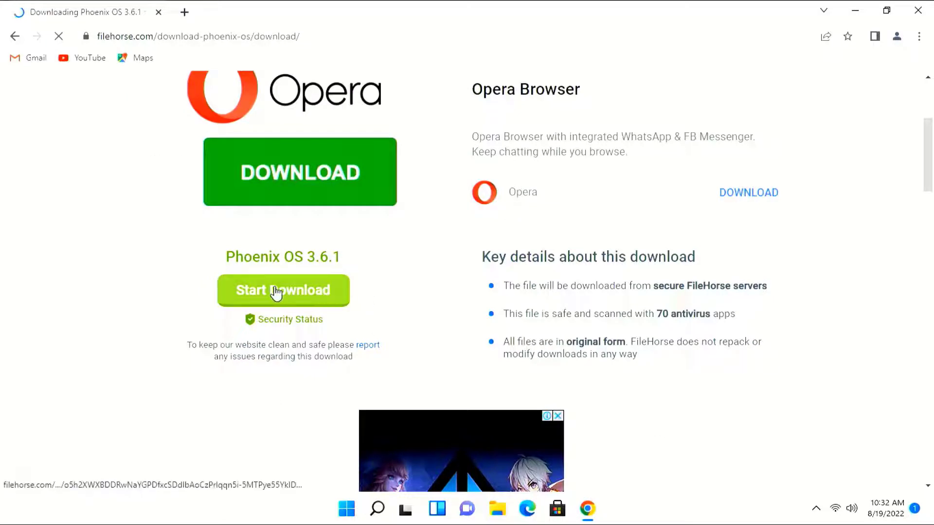
pyautogui.click(305, 293)
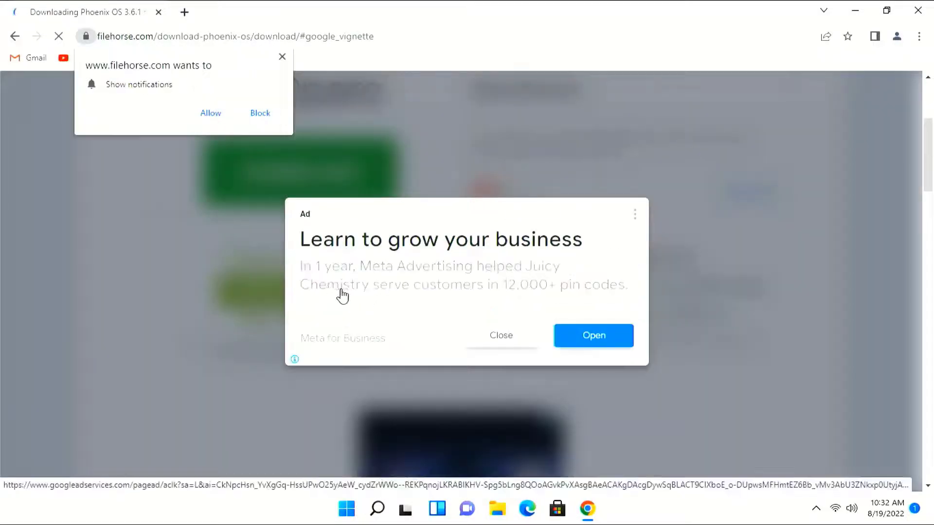
pyautogui.click(472, 330)
pyautogui.click(261, 115)
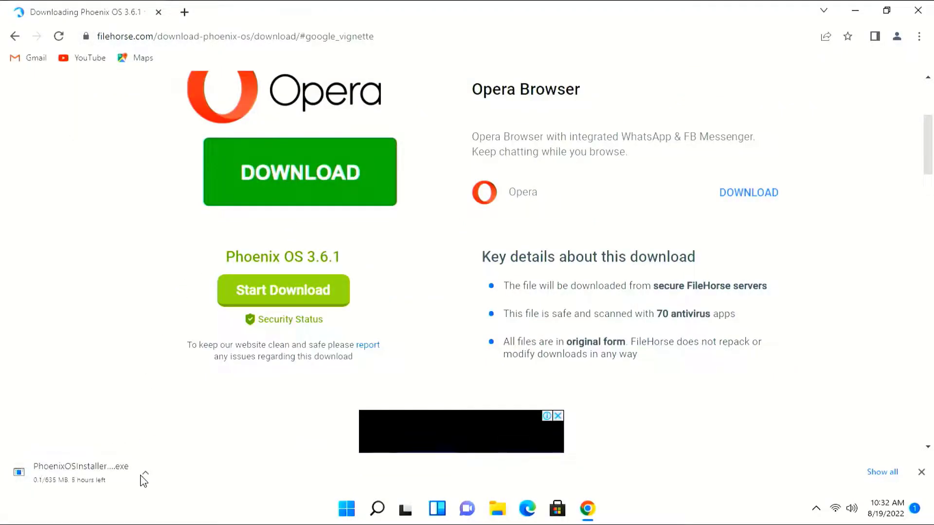
# Show the browser's download list and pause the PhoenixOSInstaller-v3.6.1.564-x64.exe download
pyautogui.click(145, 467)
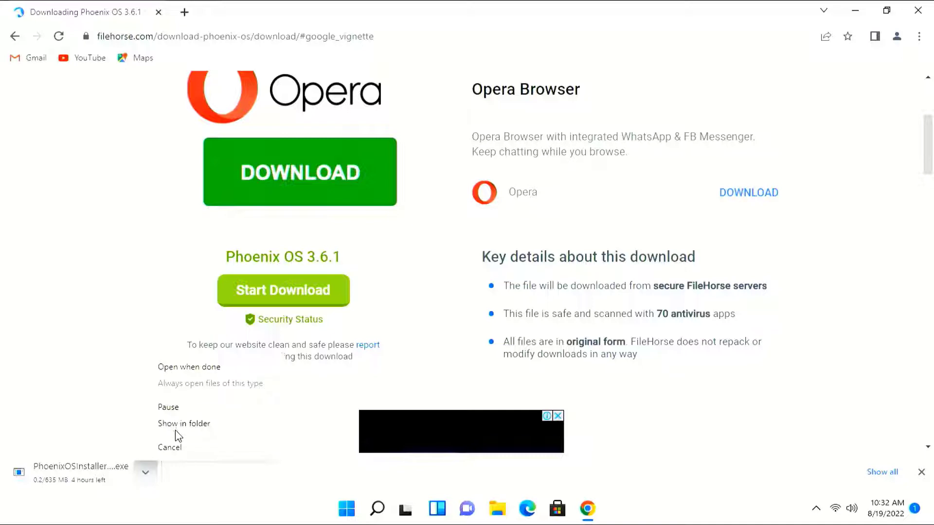
pyautogui.click(98, 412)
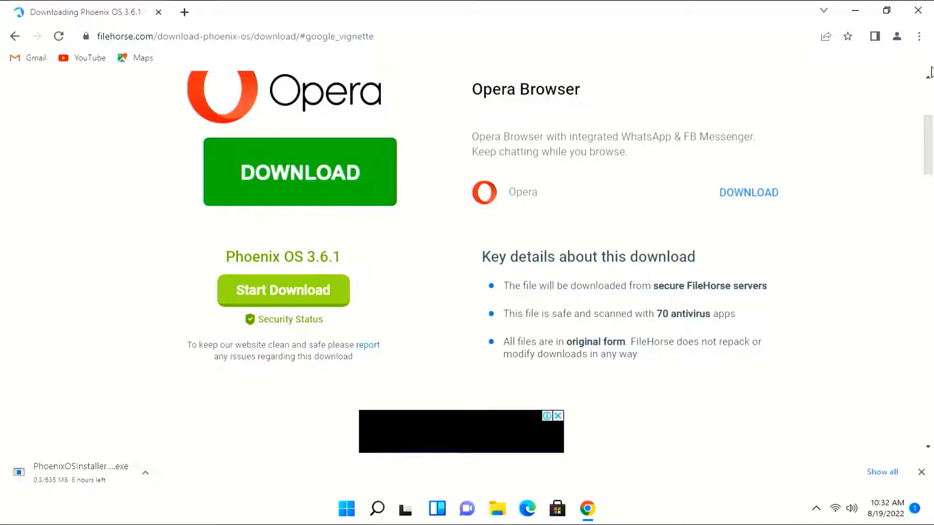
pyautogui.click(919, 37)
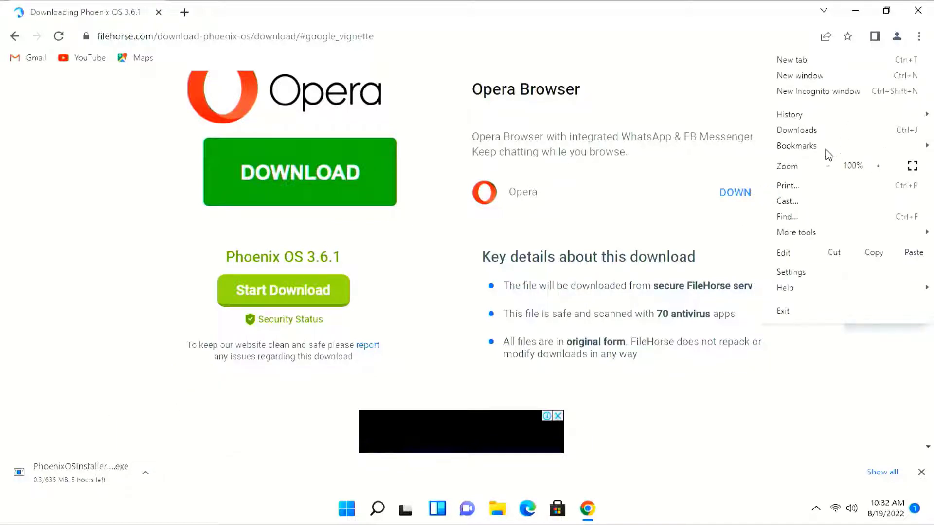
pyautogui.click(807, 130)
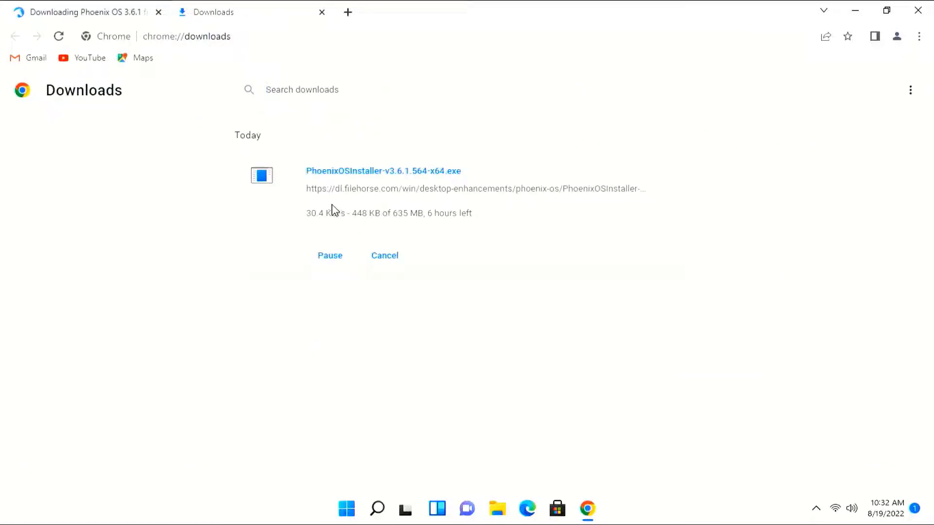
pyautogui.click(329, 258)
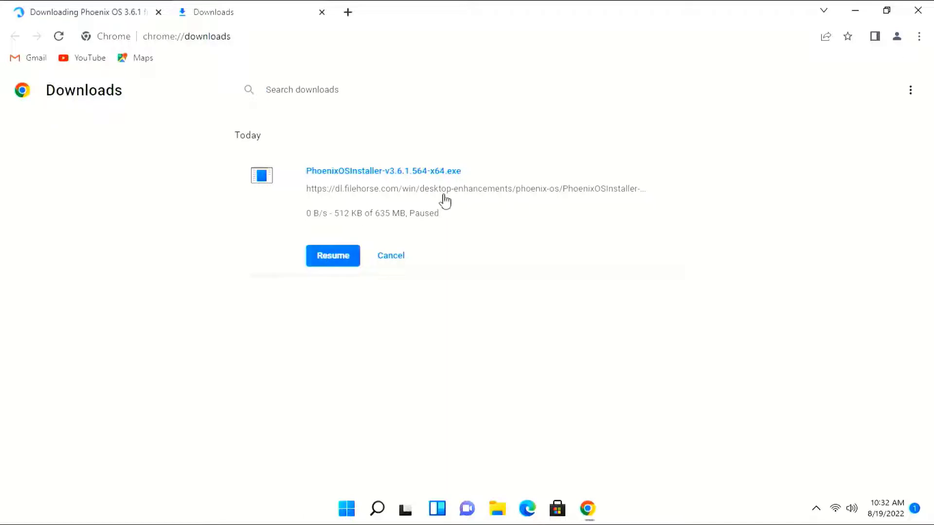
# Move the existing Phoenix OS installer icon to a free spot on the desktop and exit Chrome despite the unfinished download
pyautogui.click(881, 10)
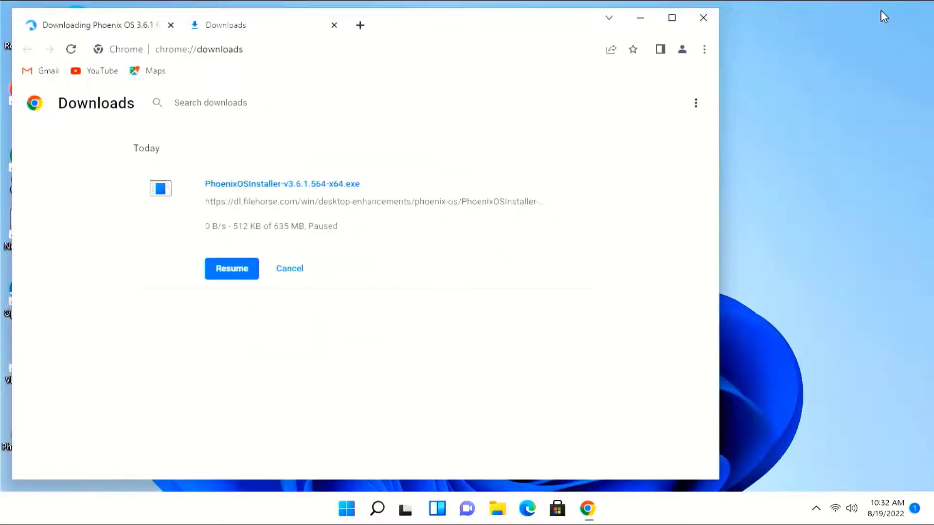
pyautogui.moveTo(524, 19); pyautogui.dragTo(694, 26)
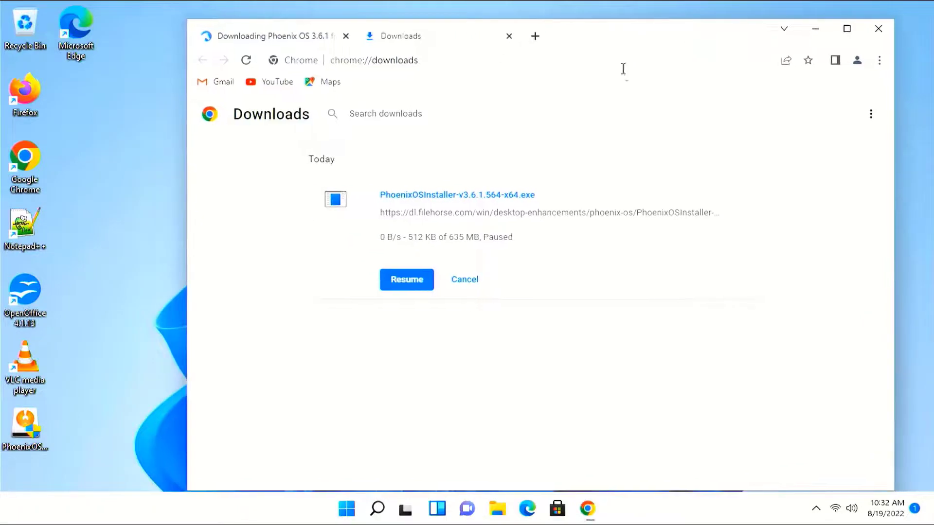
pyautogui.moveTo(15, 430); pyautogui.dragTo(107, 166)
pyautogui.moveTo(78, 126); pyautogui.dragTo(180, 259)
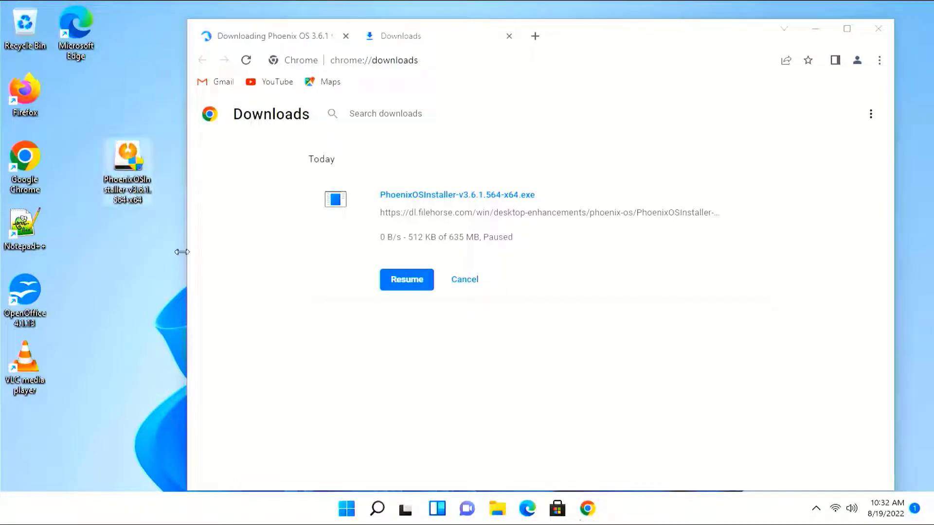
pyautogui.click(873, 30)
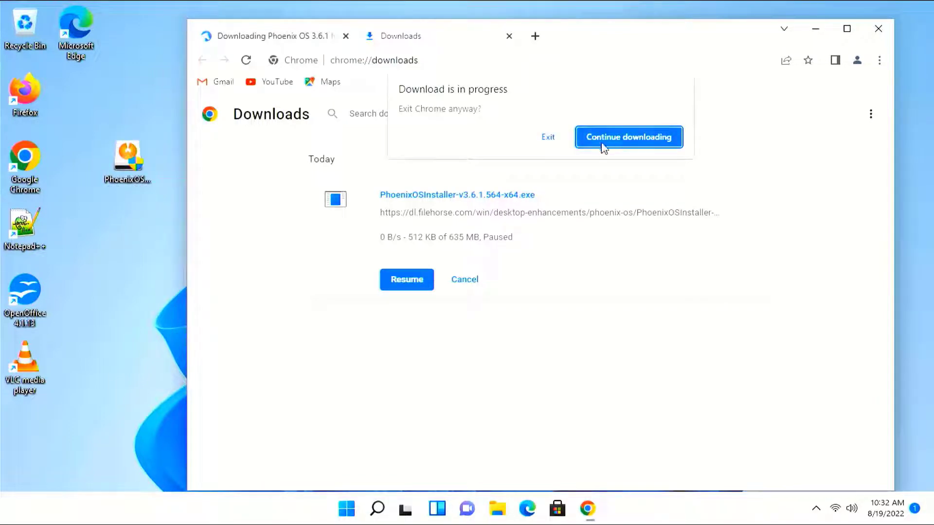
pyautogui.click(548, 138)
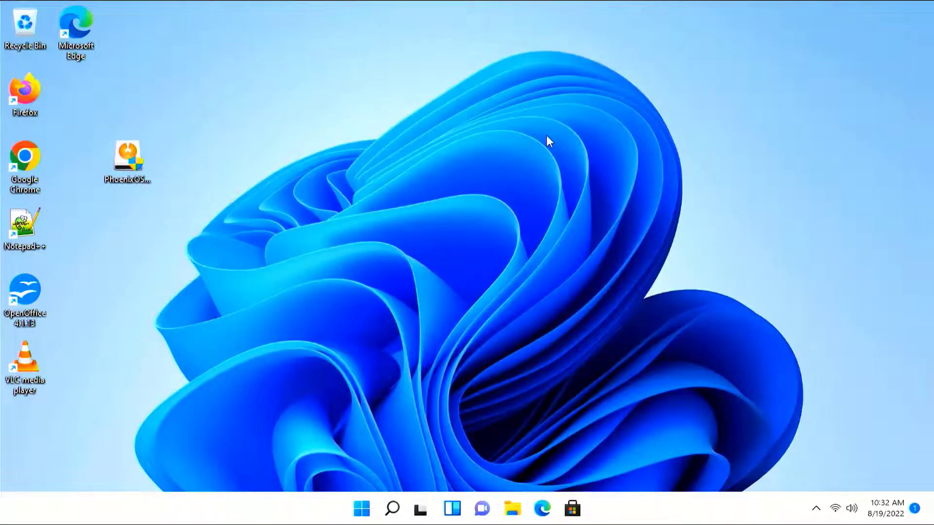
# Launch the Phoenix OS installer from the desktop and install it to hard disk C: with a data size of 8G
pyautogui.moveTo(138, 145); pyautogui.dragTo(188, 153)
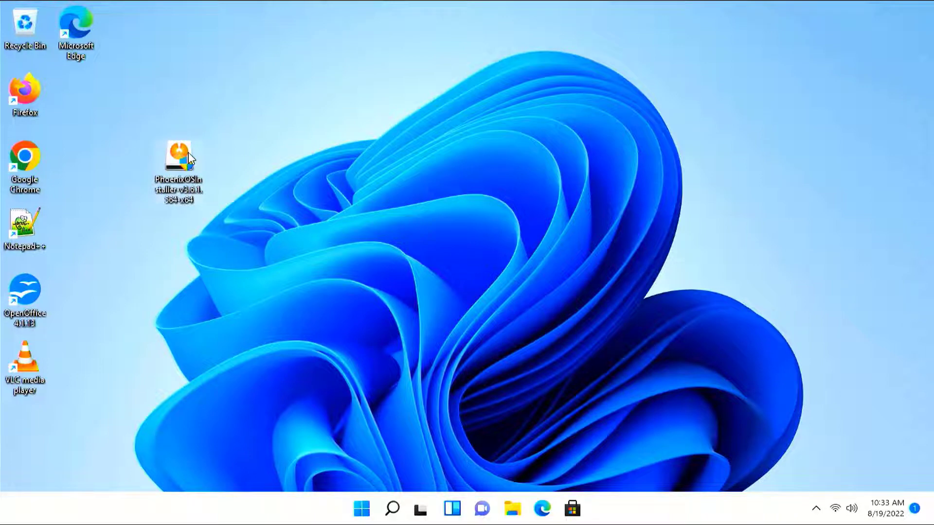
pyautogui.doubleClick(189, 153)
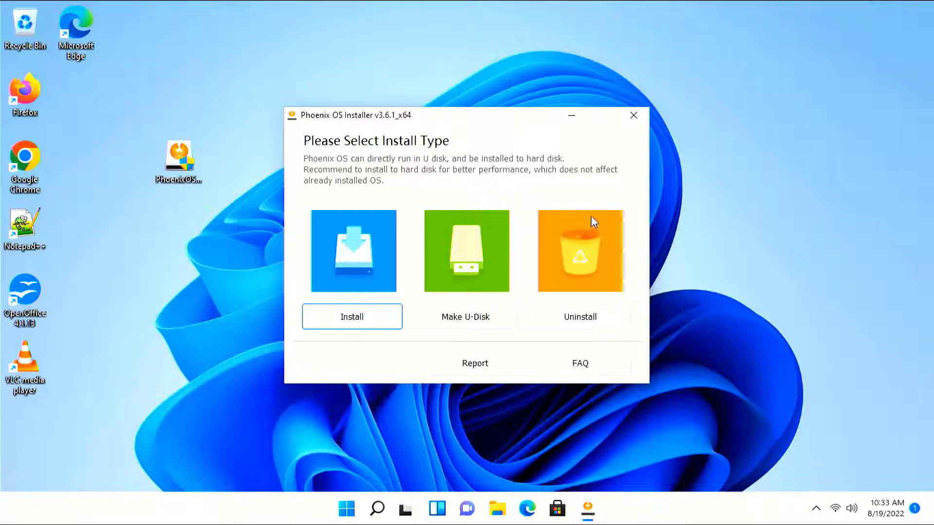
pyautogui.click(345, 320)
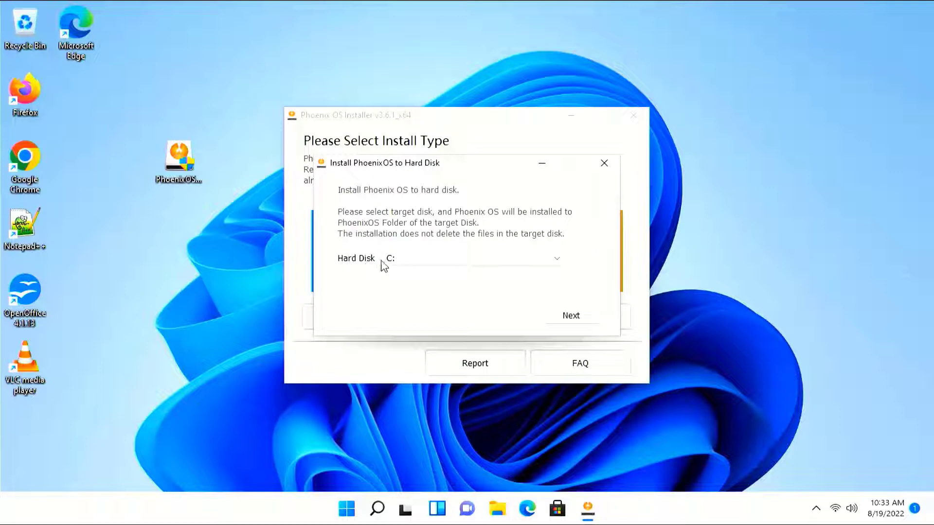
pyautogui.click(419, 262)
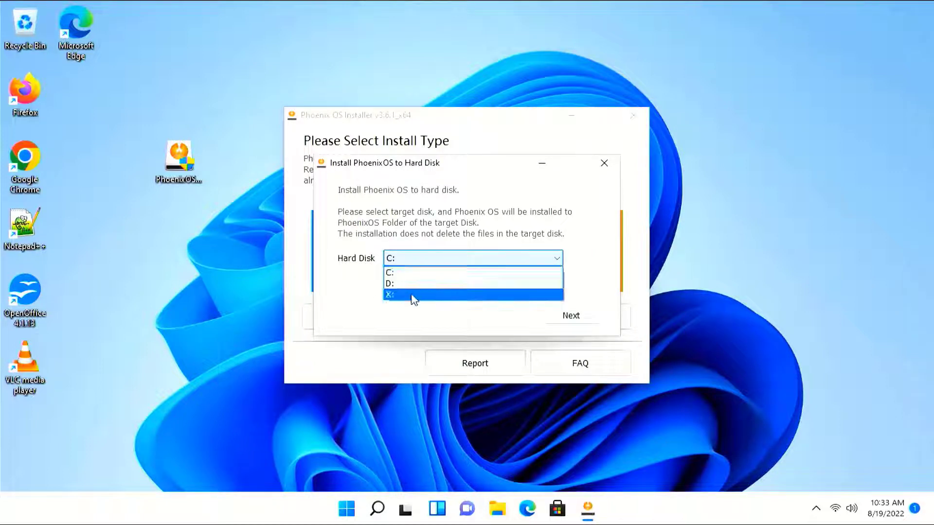
pyautogui.click(428, 259)
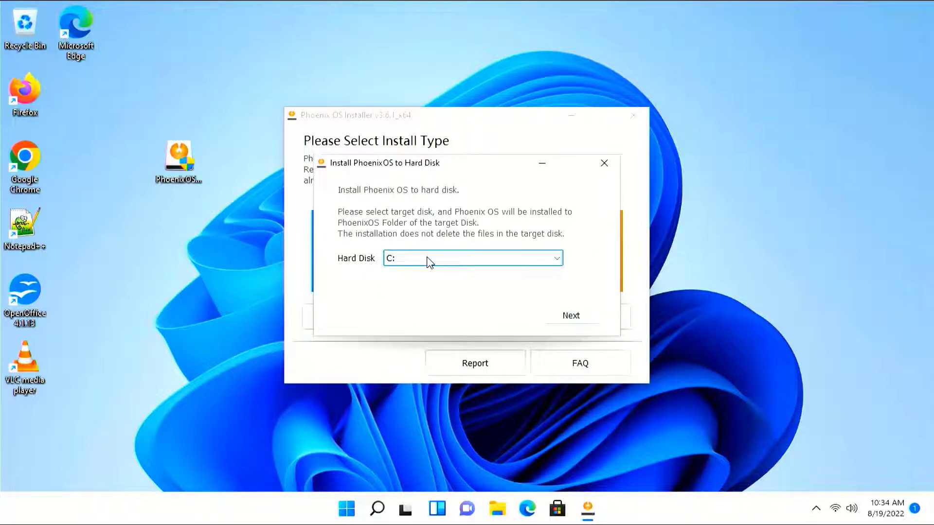
pyautogui.click(557, 316)
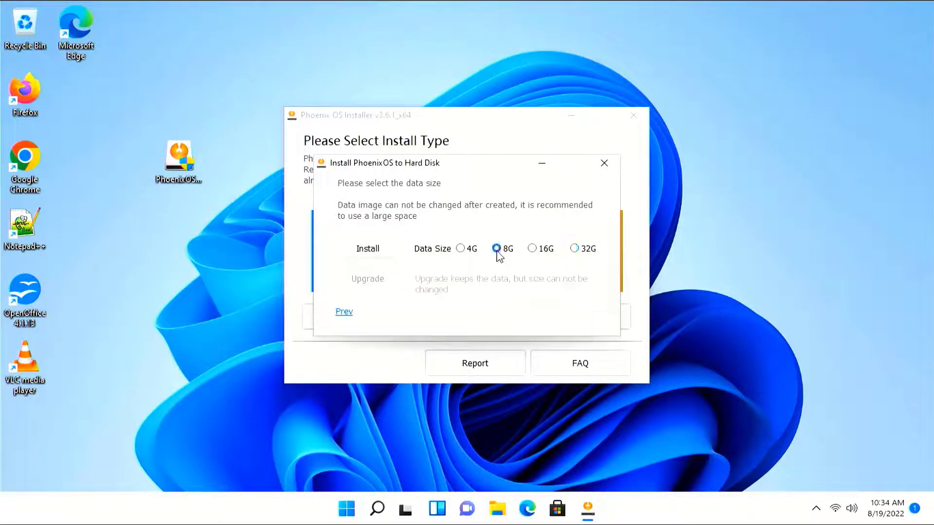
pyautogui.click(364, 250)
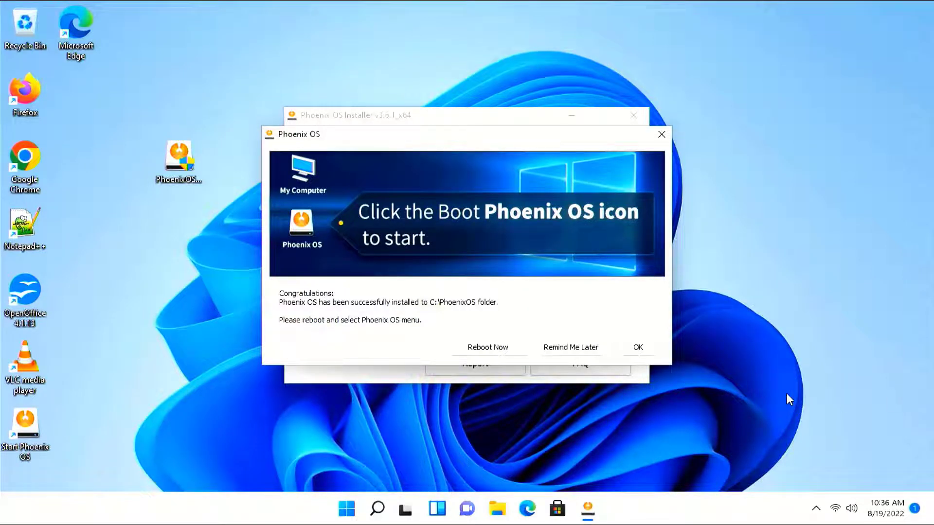
# Dismiss the installation notice without rebooting from it and start Phoenix OS through its desktop shortcut
pyautogui.click(638, 347)
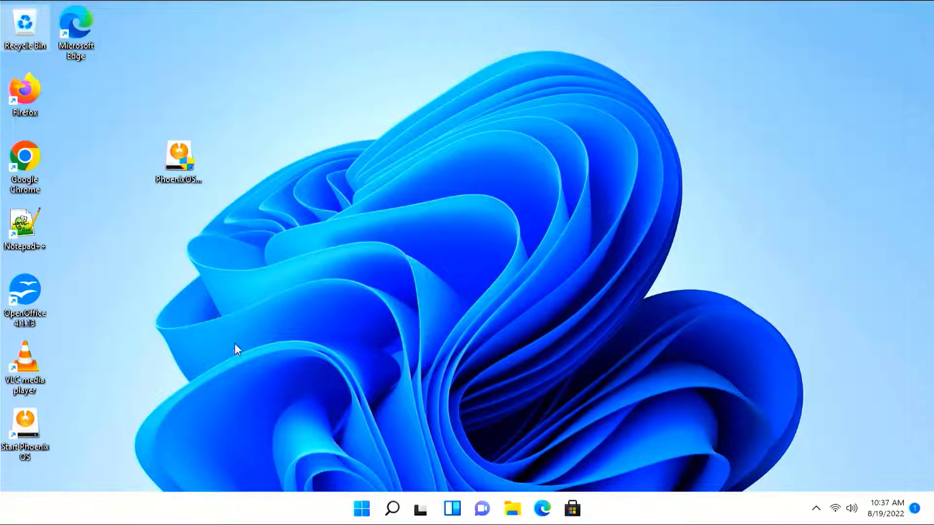
pyautogui.doubleClick(38, 418)
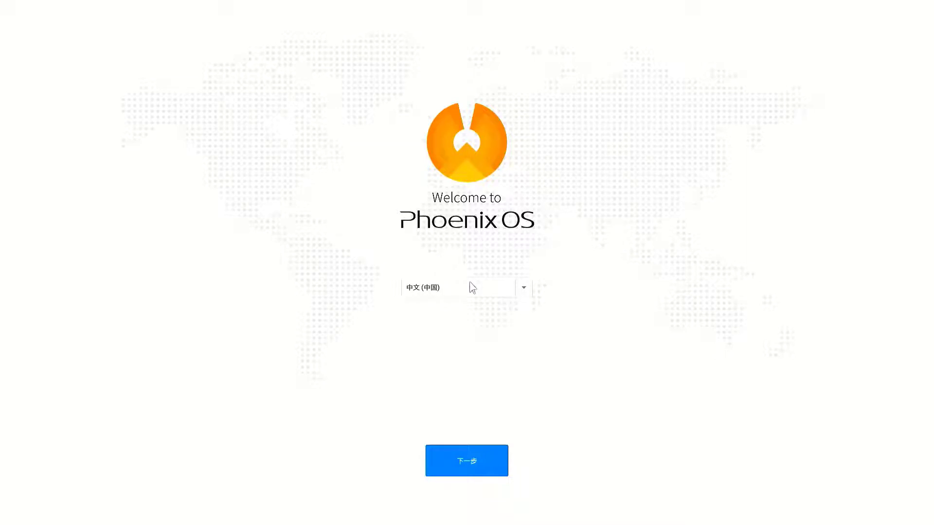
# Set the Phoenix OS setup language to English (United States) and accept the user license agreement
pyautogui.click(526, 287)
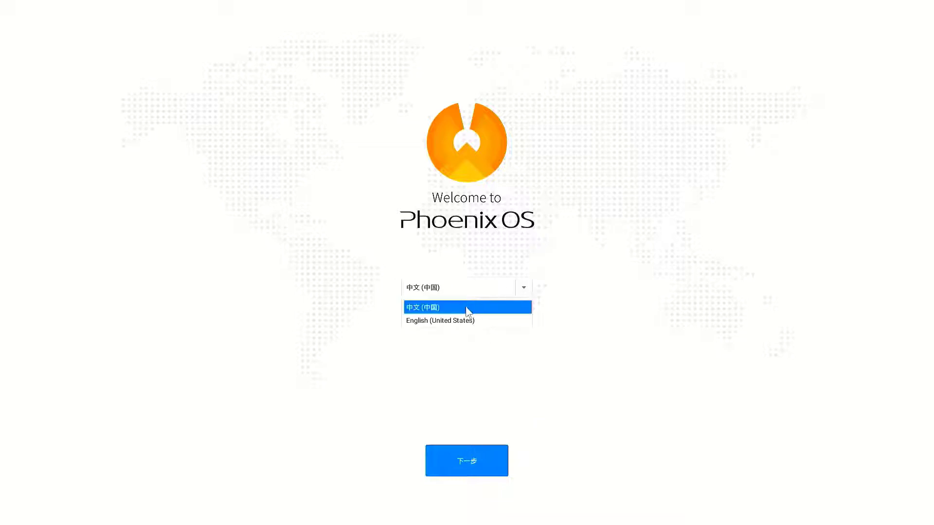
pyautogui.click(463, 320)
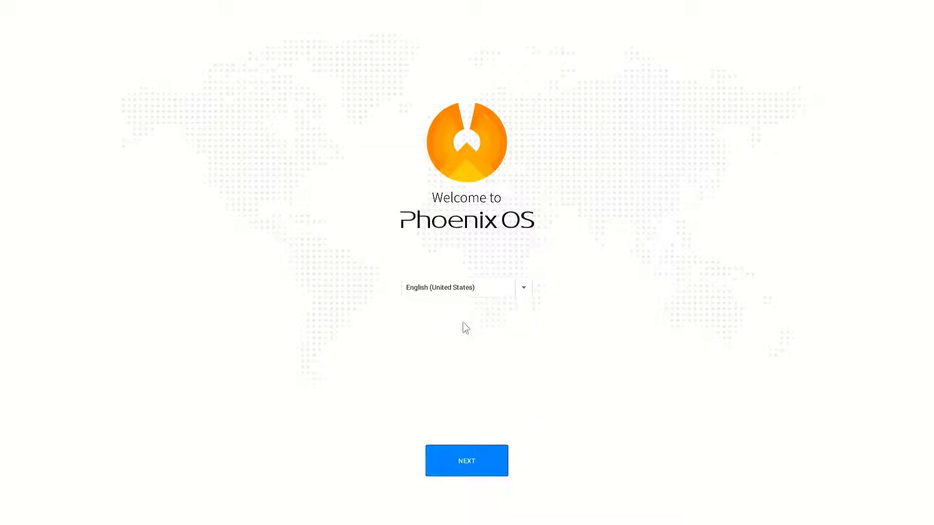
pyautogui.click(452, 450)
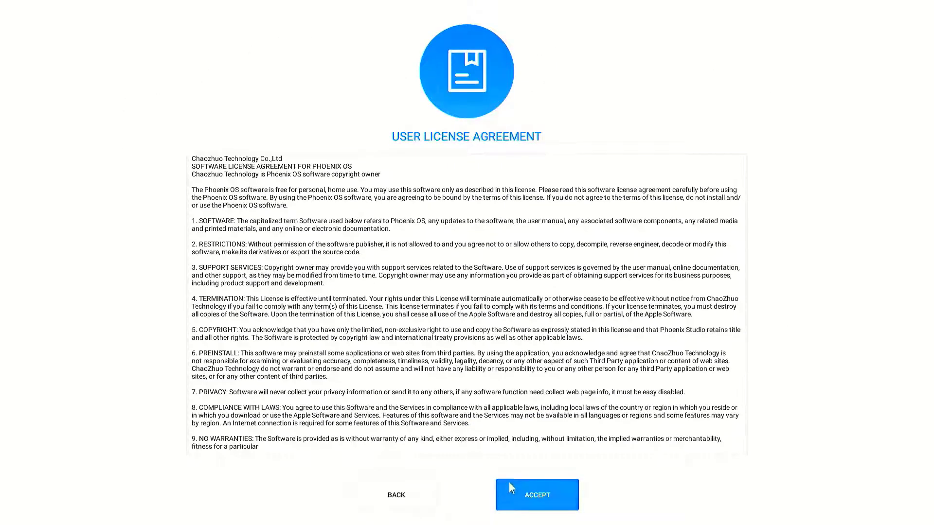
pyautogui.click(517, 484)
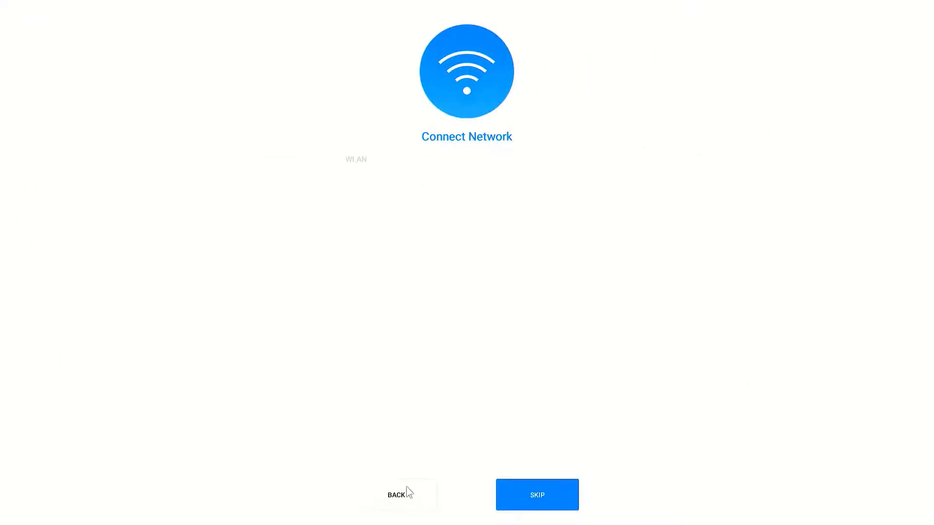
# Skip the Wi-Fi connection during setup, replace the default owner account name with a custom one, and finish the setup
pyautogui.click(509, 499)
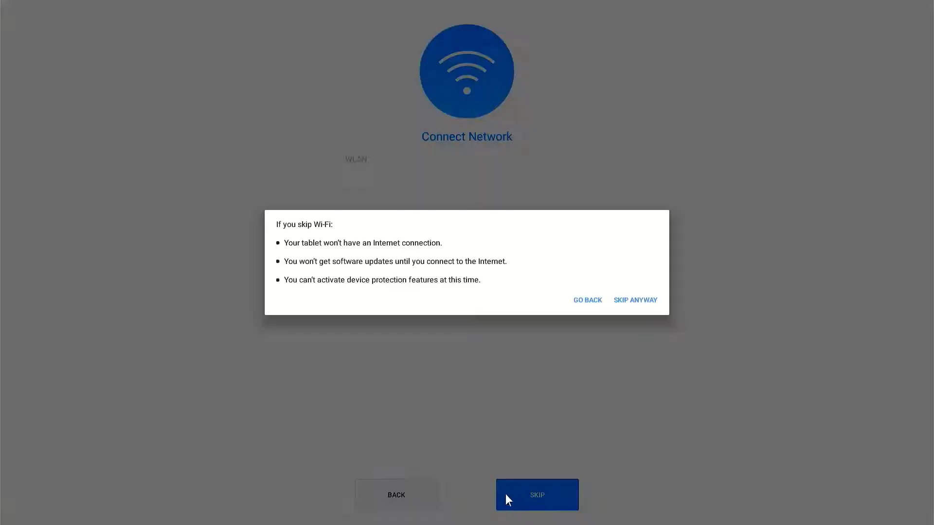
pyautogui.click(649, 302)
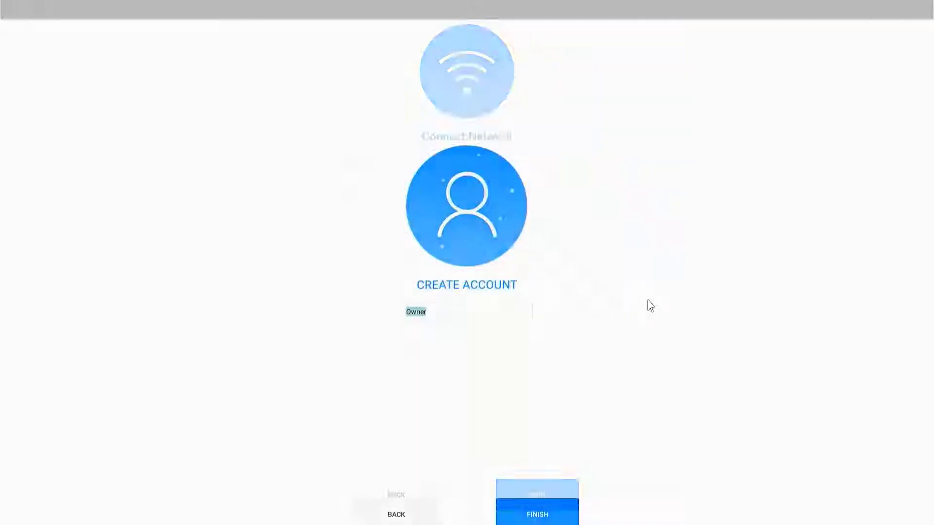
pyautogui.moveTo(460, 292); pyautogui.dragTo(394, 299)
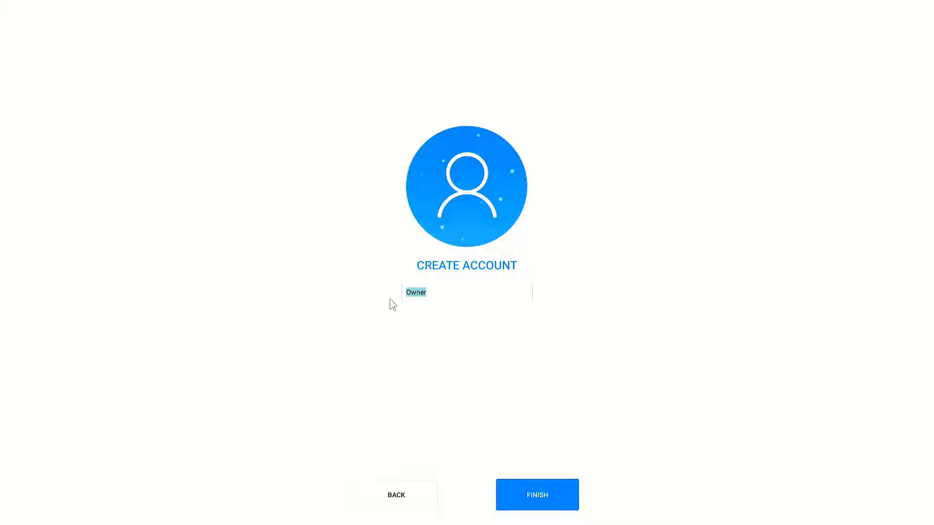
pyautogui.write('wwin dot')
pyautogui.click(542, 495)
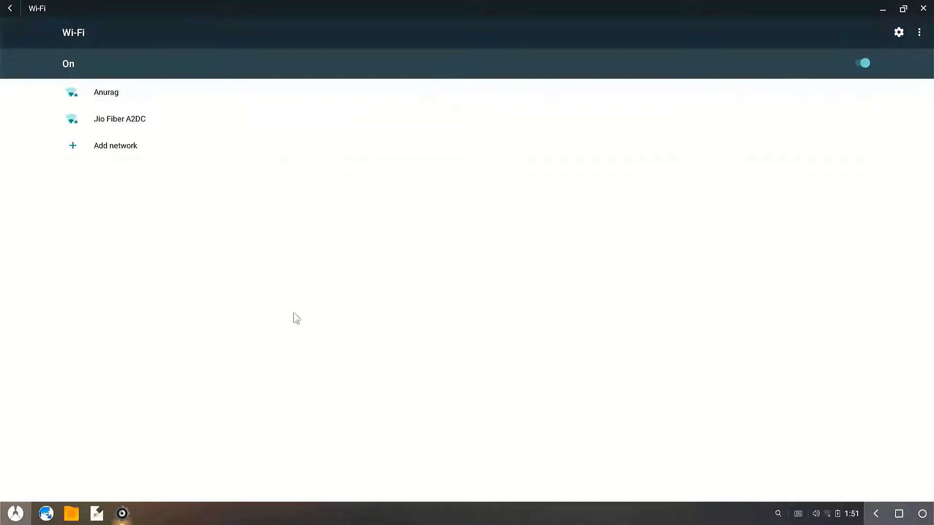
# Connect to the Jio Fiber A2DC Wi-Fi network by entering its password, and close the Wi-Fi settings
pyautogui.click(158, 124)
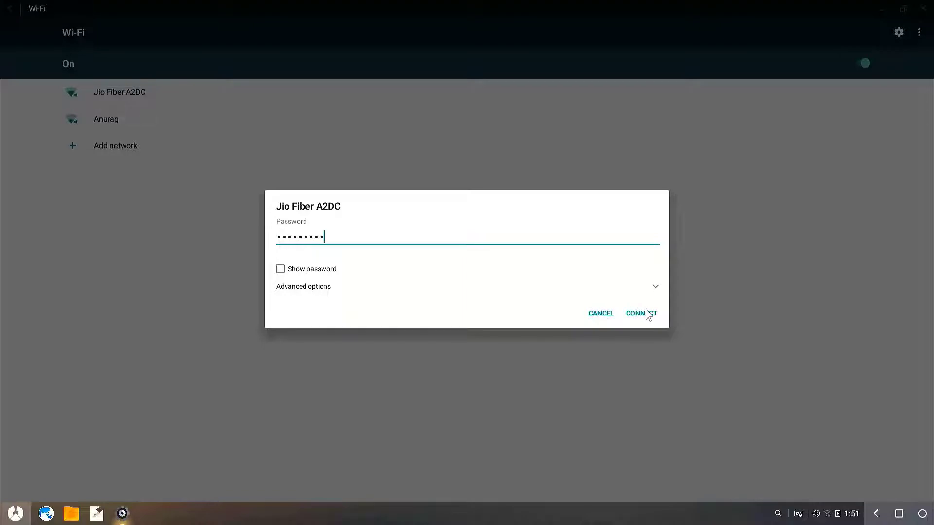
pyautogui.click(645, 312)
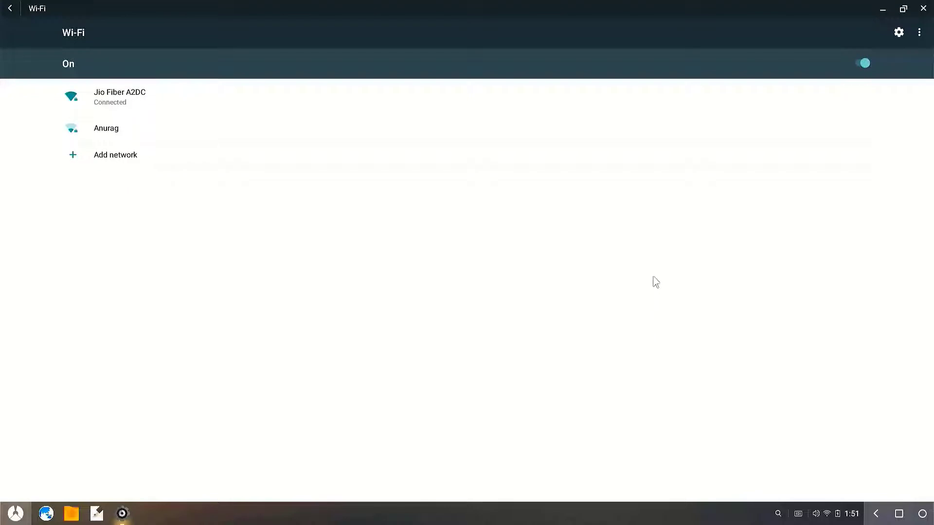
pyautogui.click(923, 8)
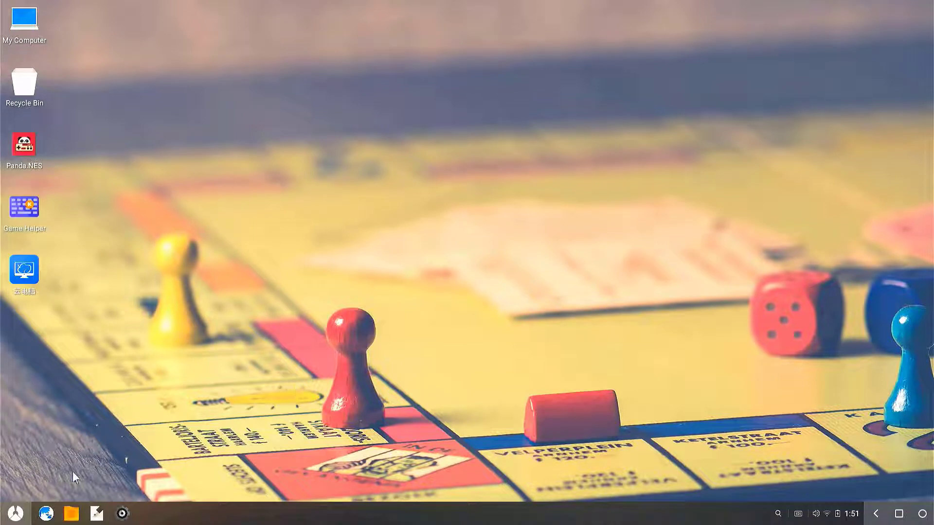
# Launch Stardust Browser in a maximized window, dismiss its shortcut key overview, and open a new tab
pyautogui.click(45, 513)
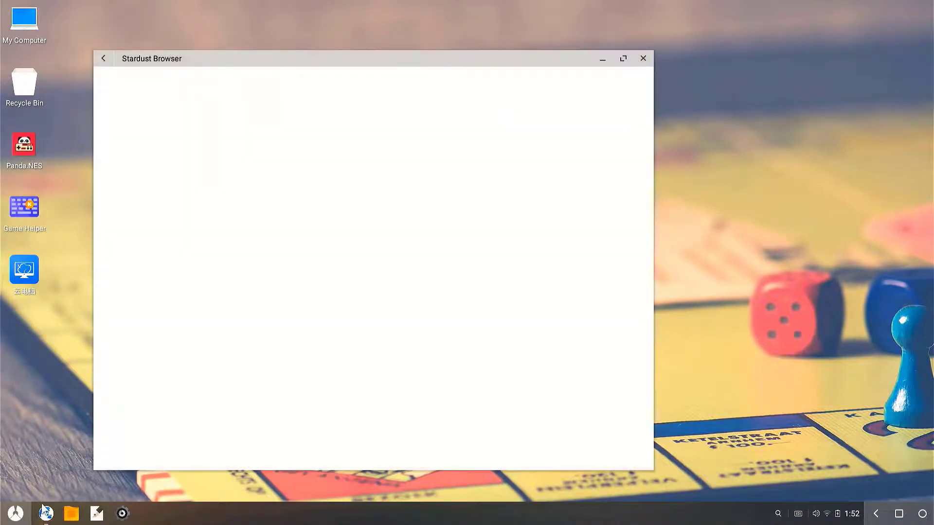
pyautogui.click(627, 62)
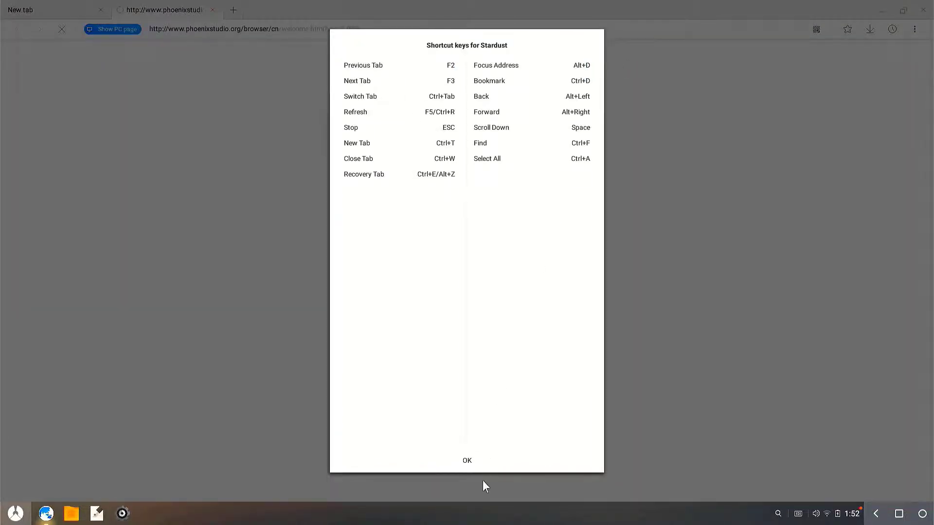
pyautogui.click(473, 467)
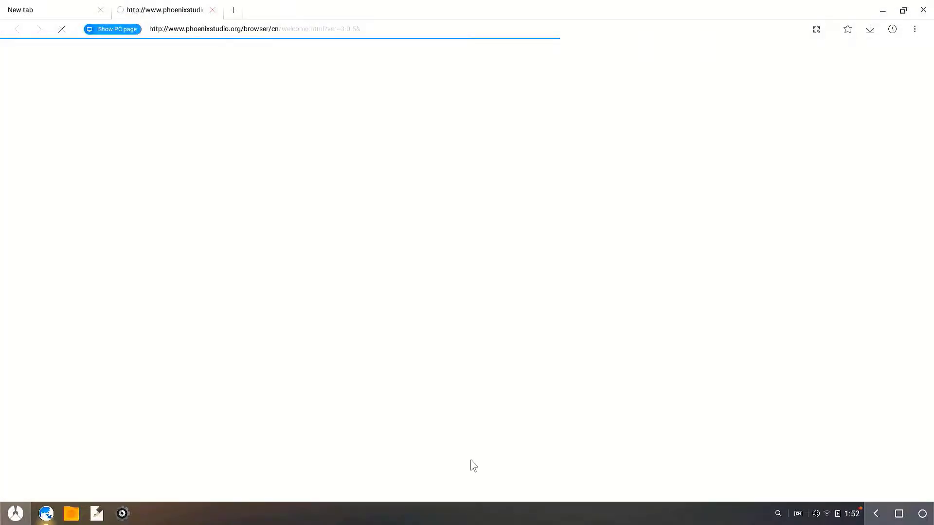
pyautogui.click(234, 11)
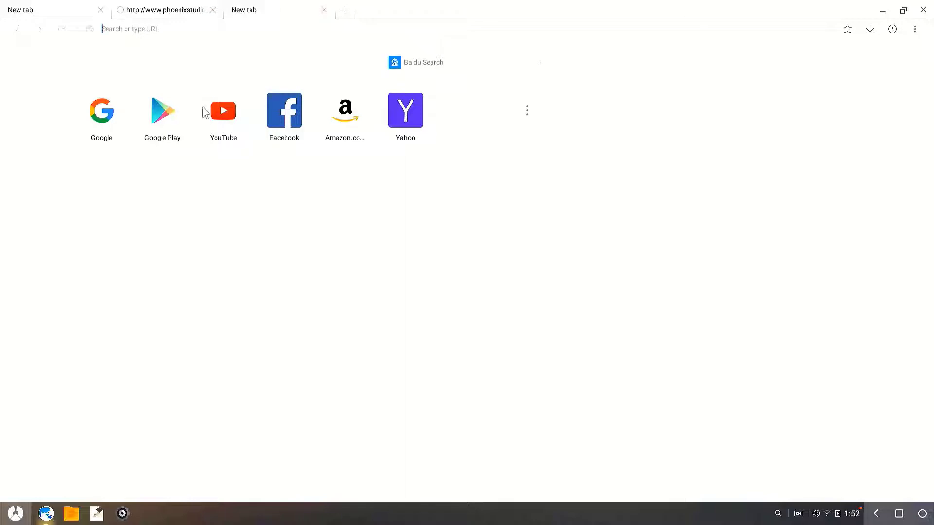
# Open YouTube from the new tab, postpone its browser update request, and switch the site's user agent to Android UA
pyautogui.click(220, 123)
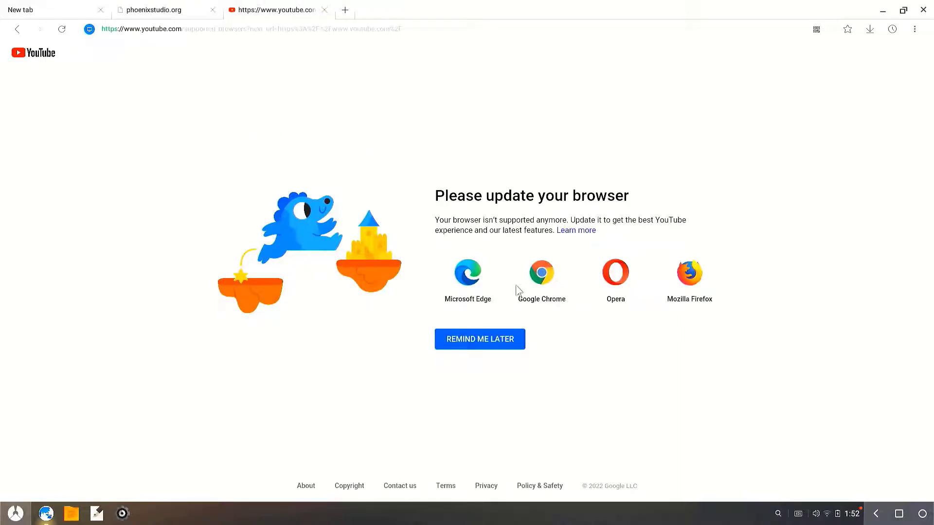
pyautogui.click(495, 339)
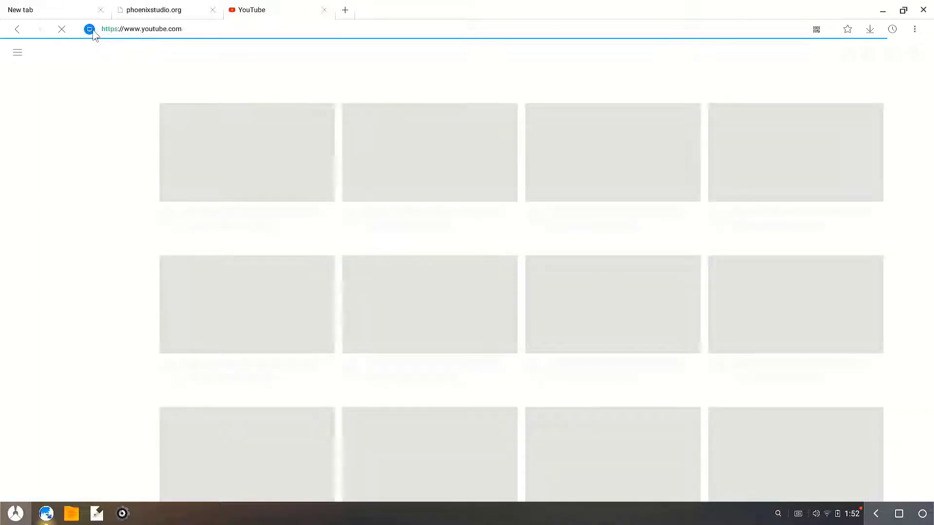
pyautogui.click(92, 30)
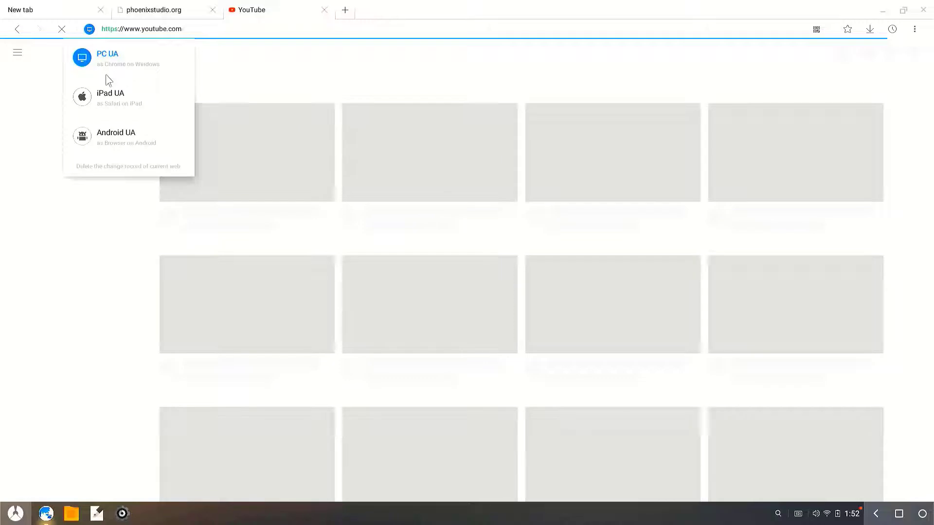
pyautogui.click(86, 140)
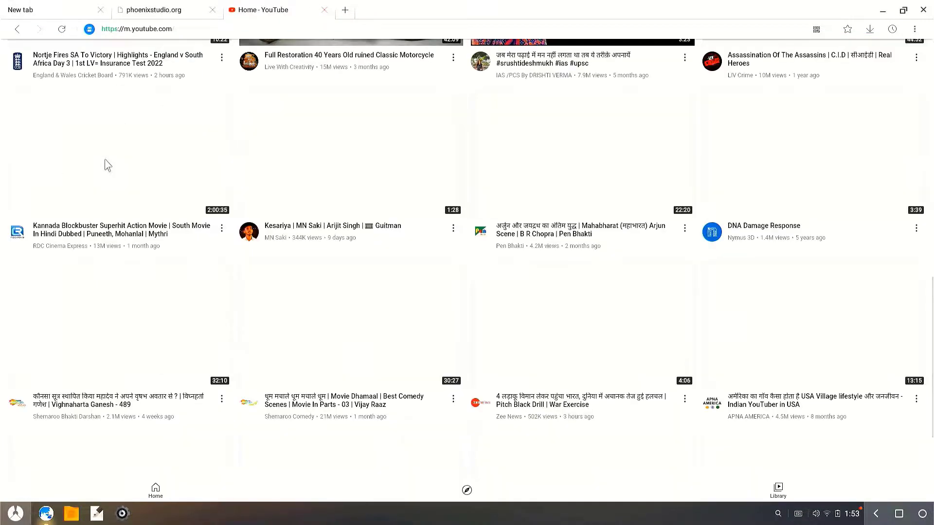
# Browse the YouTube home feed, open the Mathura live Janmashtami Darshan video, and view it in full screen before returning to the normal player
pyautogui.scroll(-3, 107, 165)
pyautogui.scroll(10, 108, 165)
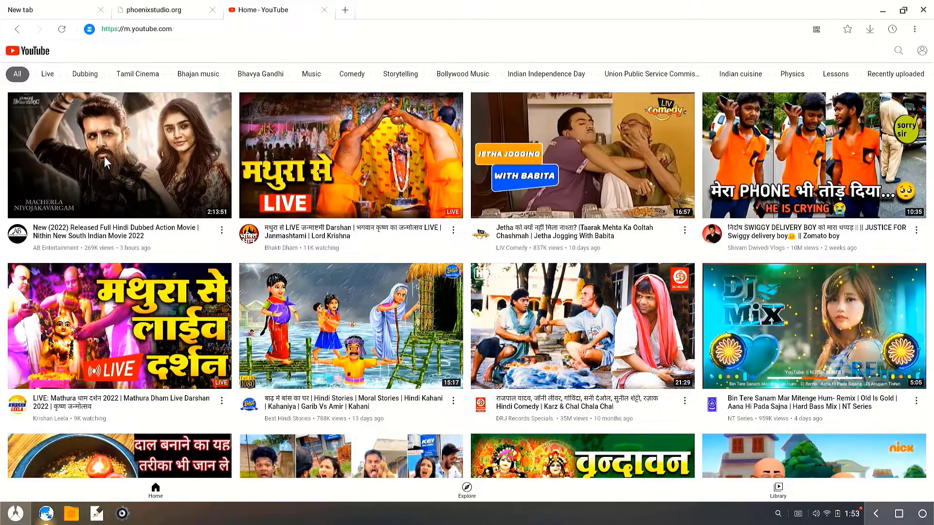
pyautogui.scroll(-10, 104, 156)
pyautogui.scroll(-5, 104, 156)
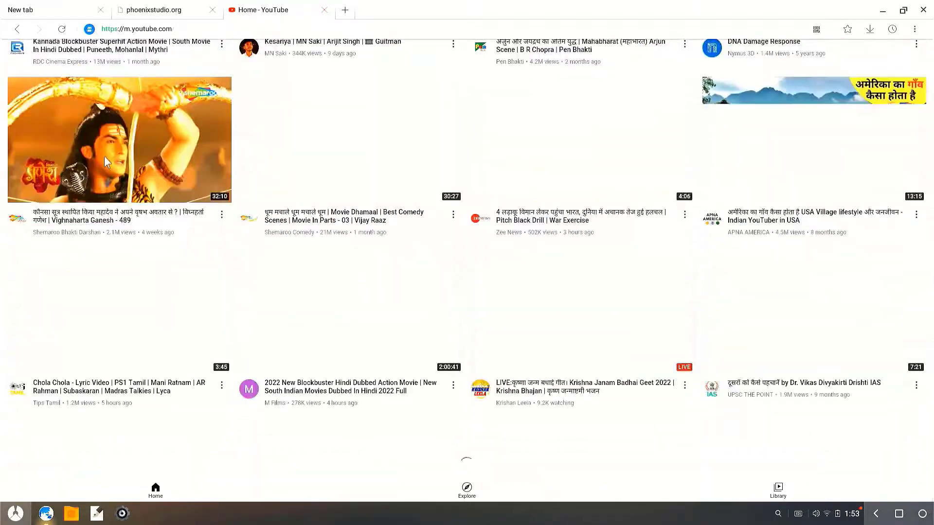
pyautogui.scroll(10, 104, 156)
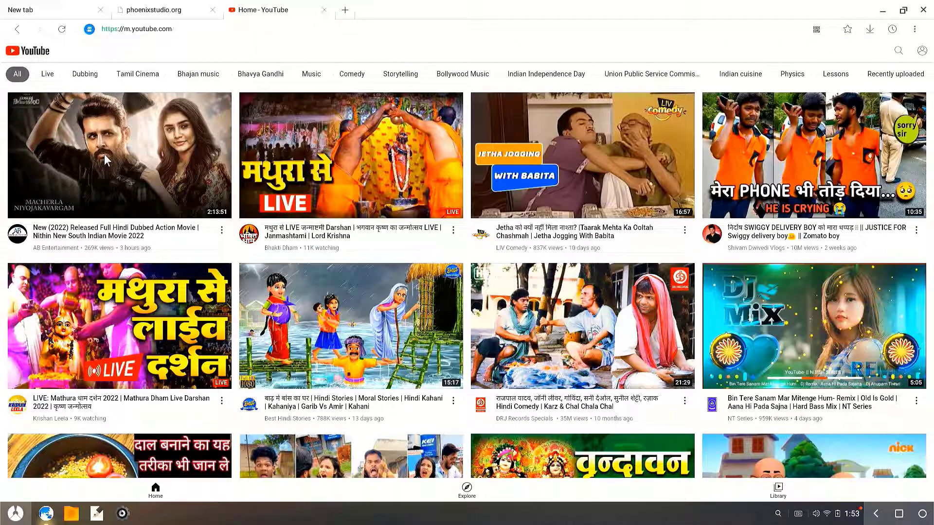
pyautogui.click(297, 152)
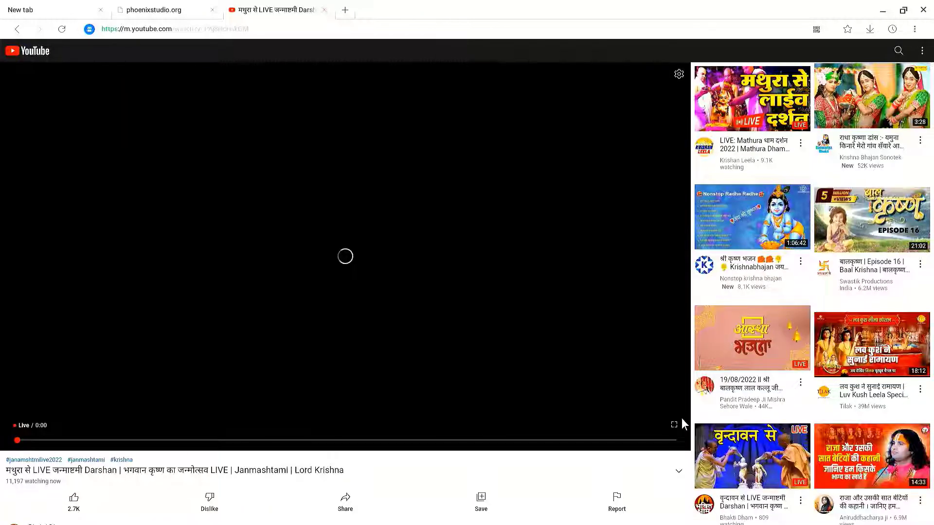
pyautogui.click(673, 425)
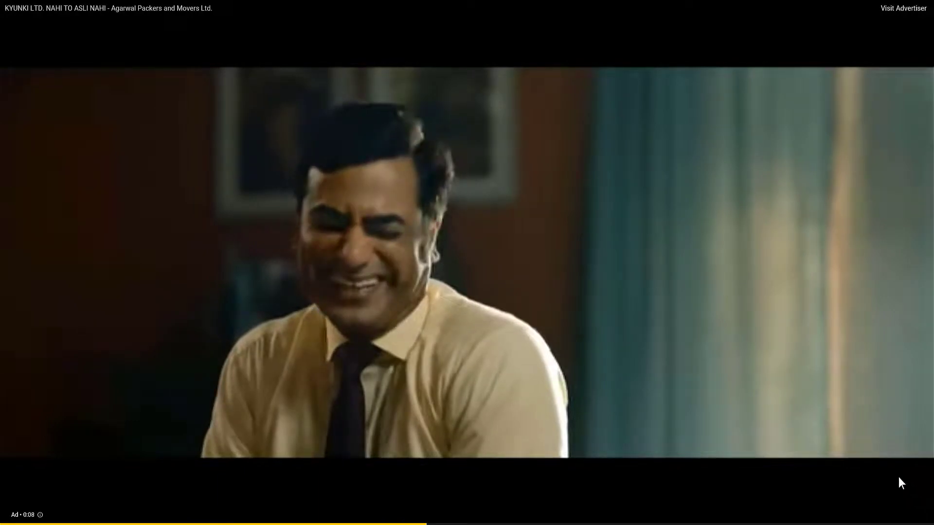
pyautogui.press('Escape')
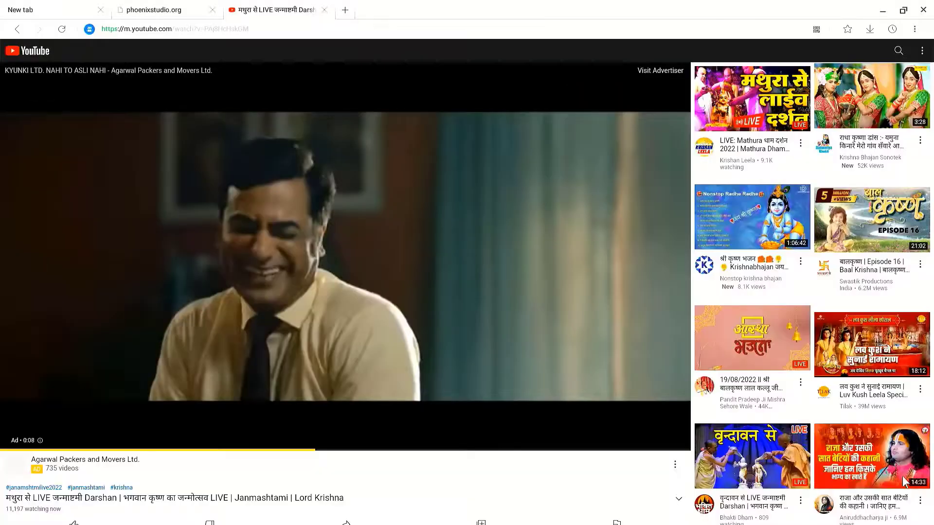
# Play the suggested Mathura Dham Live Darshan 2022 video, and close the YouTube tab and the browser
pyautogui.scroll(-3, 813, 379)
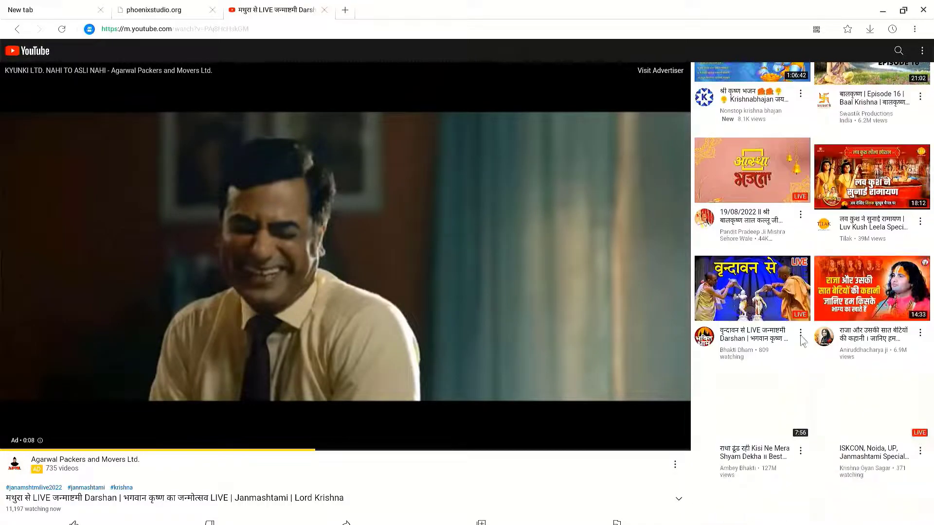
pyautogui.scroll(-2, 803, 340)
pyautogui.scroll(5, 803, 341)
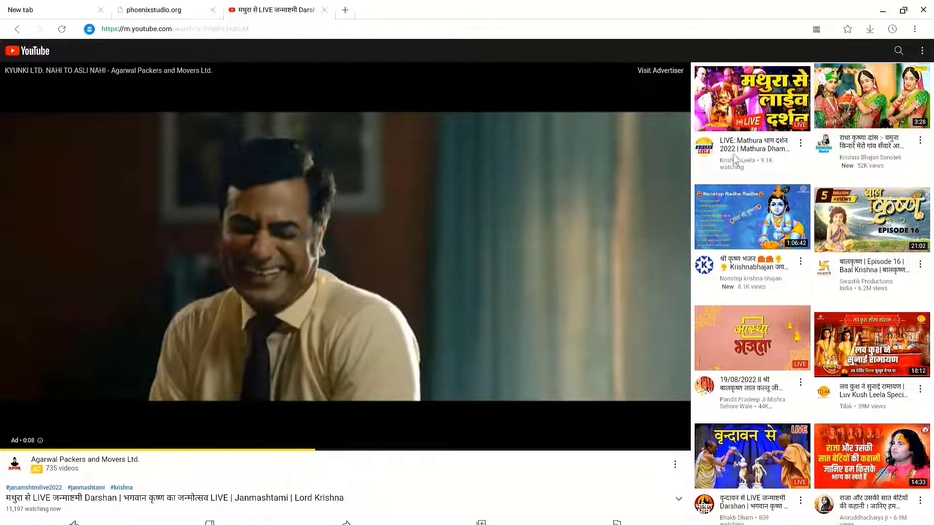
pyautogui.click(736, 107)
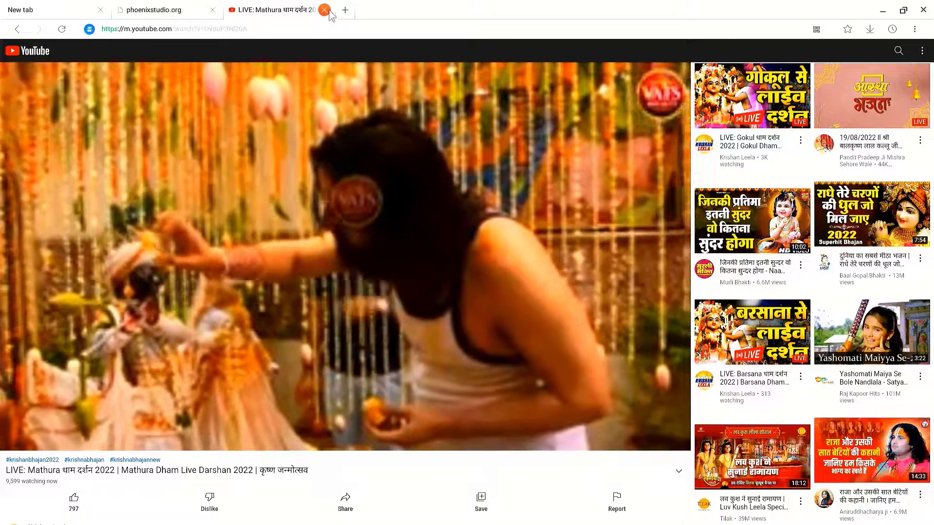
pyautogui.click(325, 9)
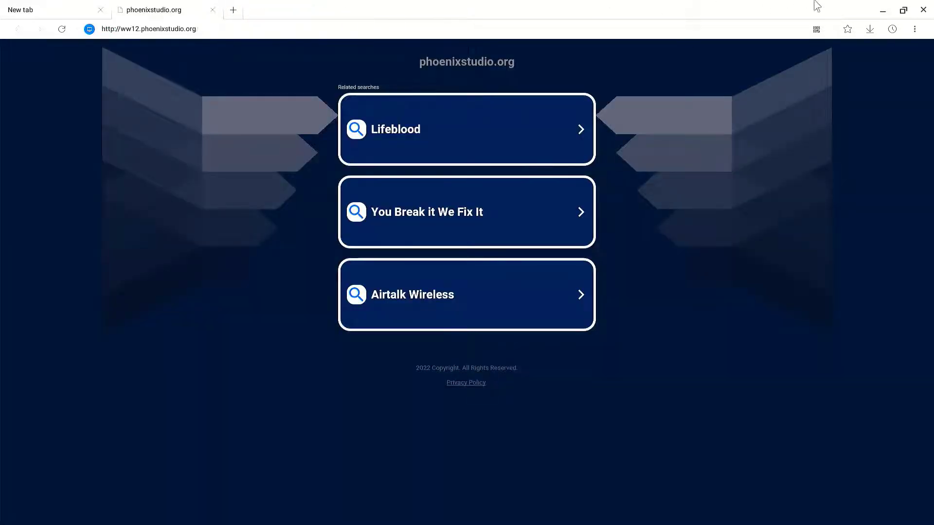
pyautogui.click(923, 10)
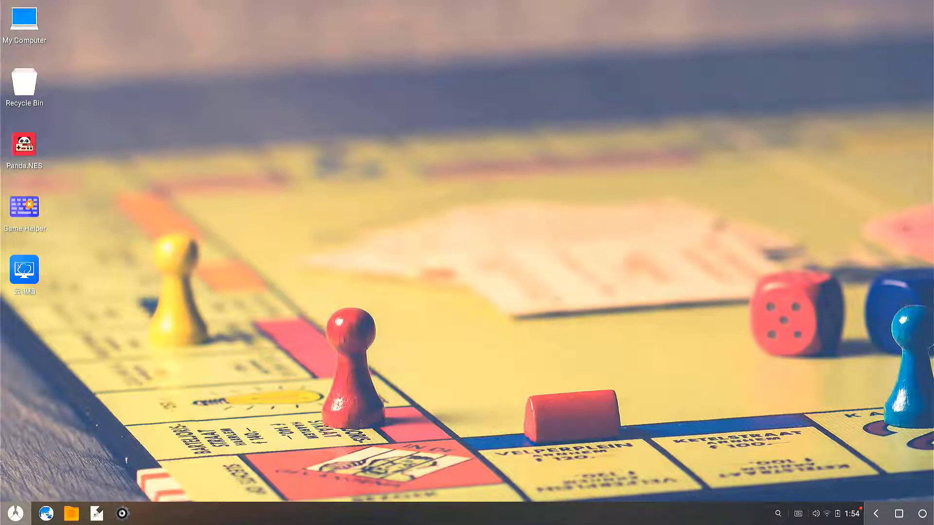
# Open the Google Play Store from the installed apps and start its sign-in process
pyautogui.click(16, 513)
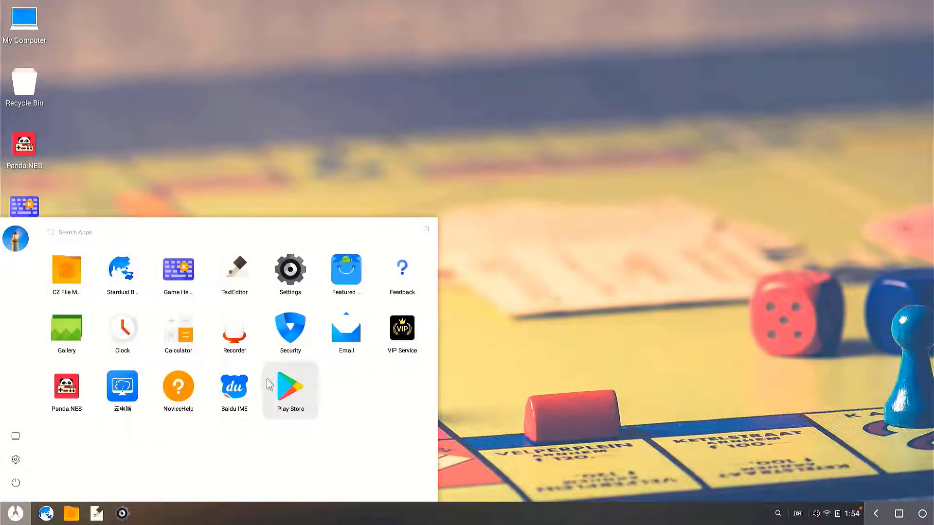
pyautogui.click(273, 400)
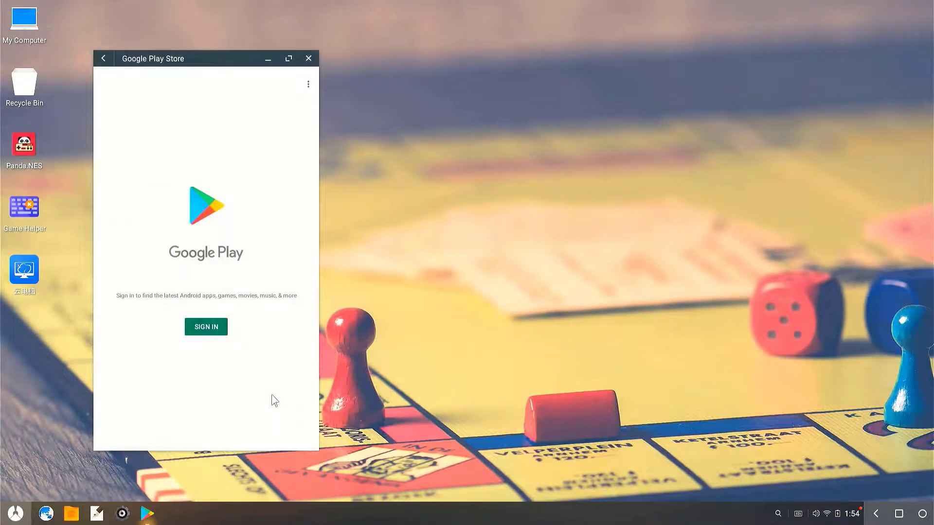
pyautogui.click(209, 328)
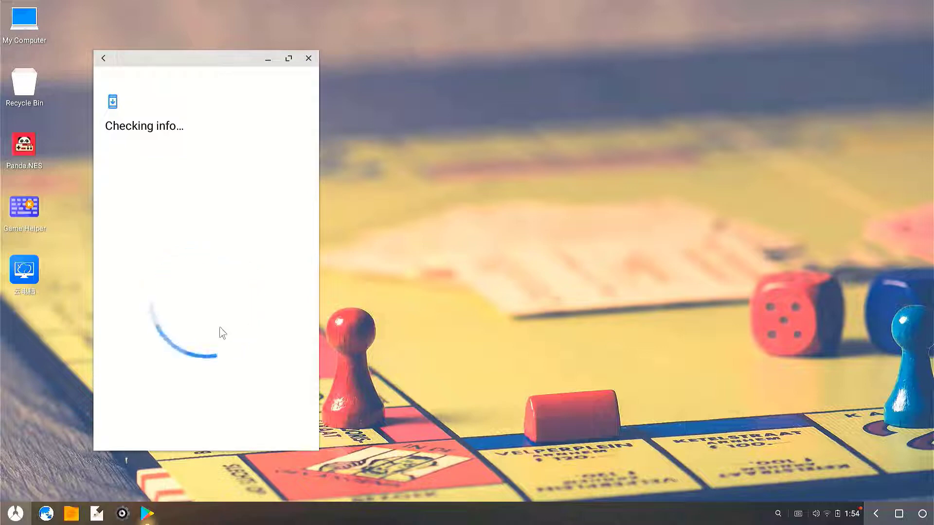
# Open Settings to examine the Root Permissions page and check for a Phoenix OS system update, closing the update window
pyautogui.click(7, 518)
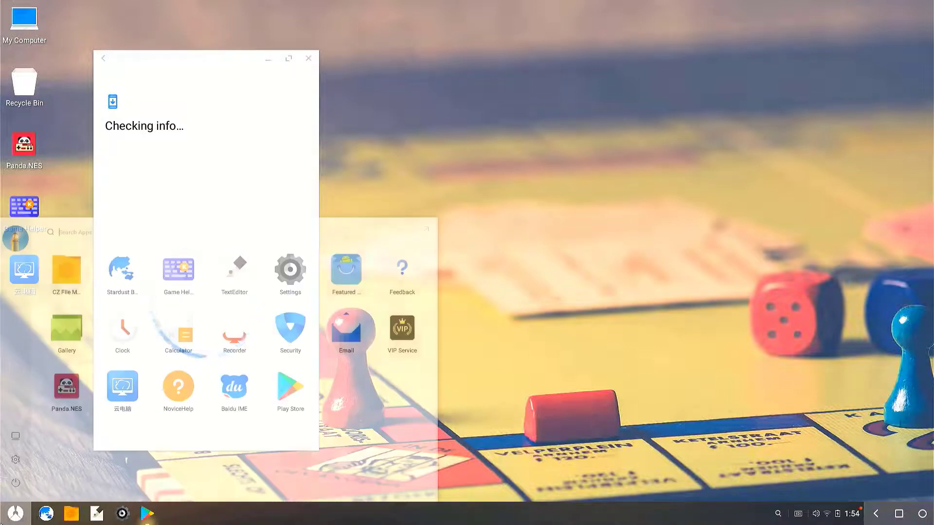
pyautogui.click(283, 292)
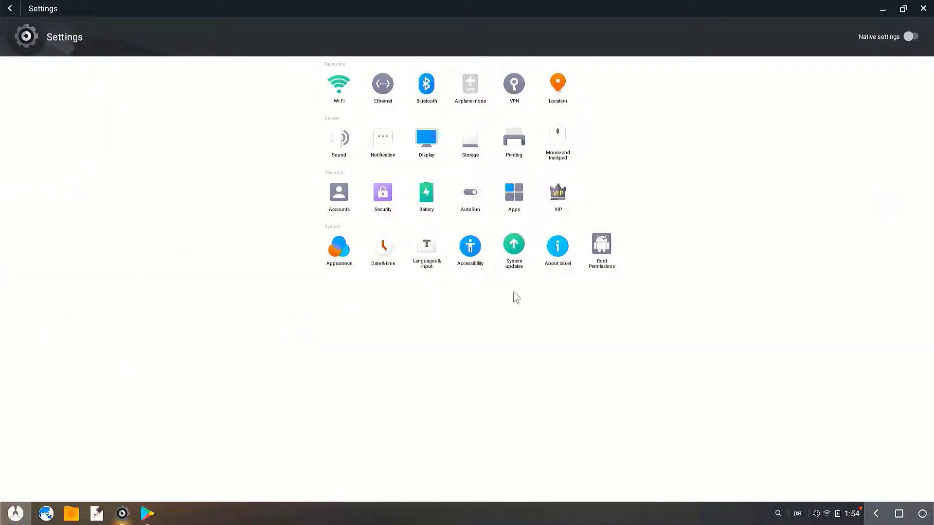
pyautogui.click(603, 248)
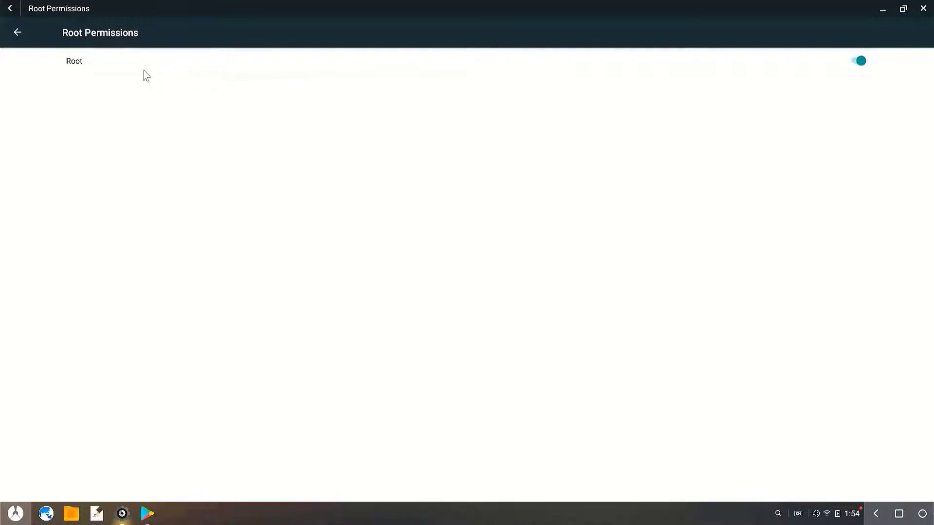
pyautogui.click(17, 33)
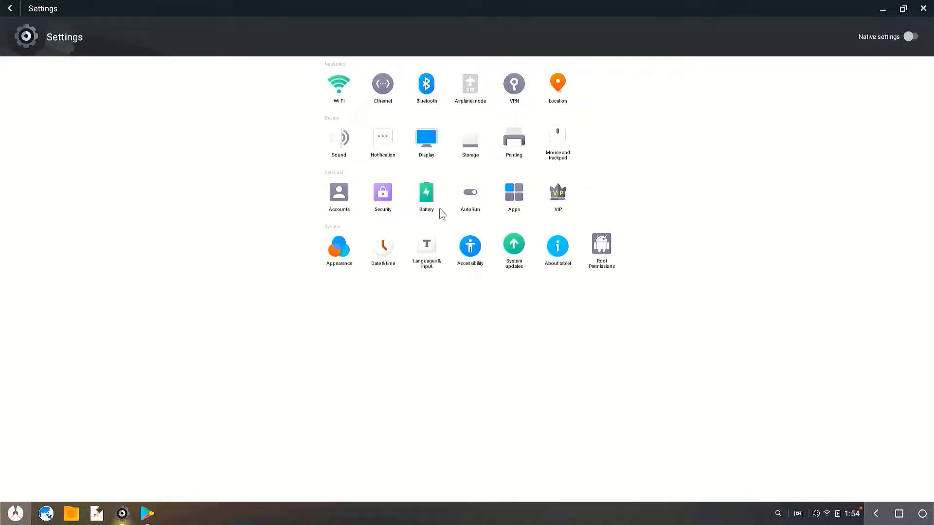
pyautogui.click(511, 245)
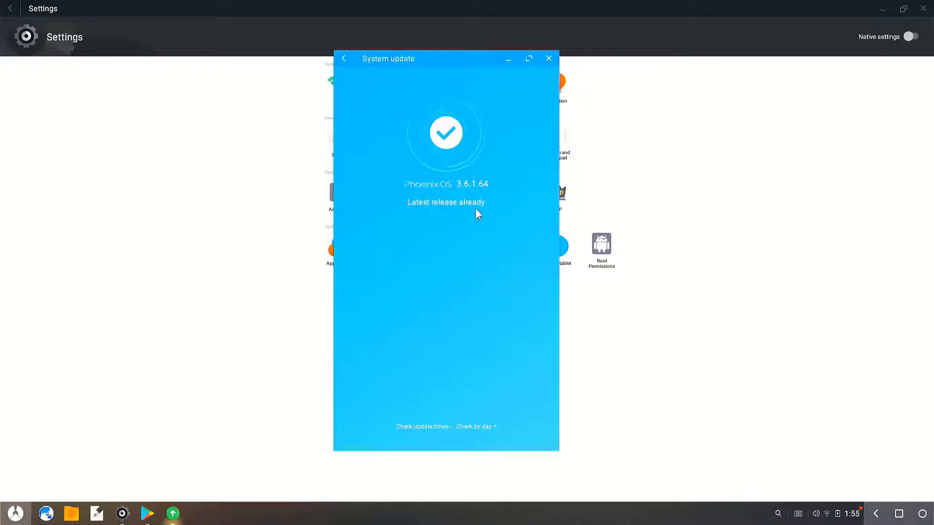
pyautogui.click(548, 59)
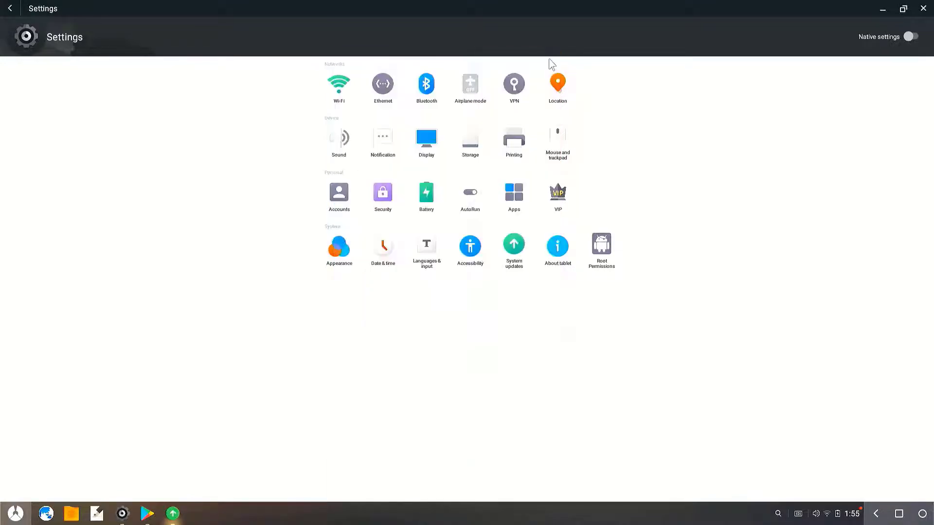
# Open the About tablet page in Settings and bring up the hidden Android Nougat screen from the Android version entry
pyautogui.click(559, 265)
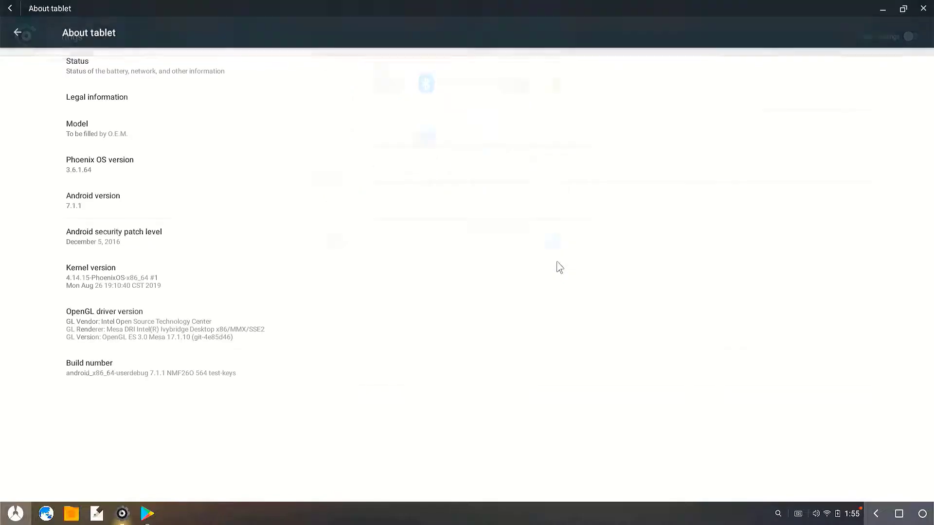
pyautogui.tripleClick(89, 204)
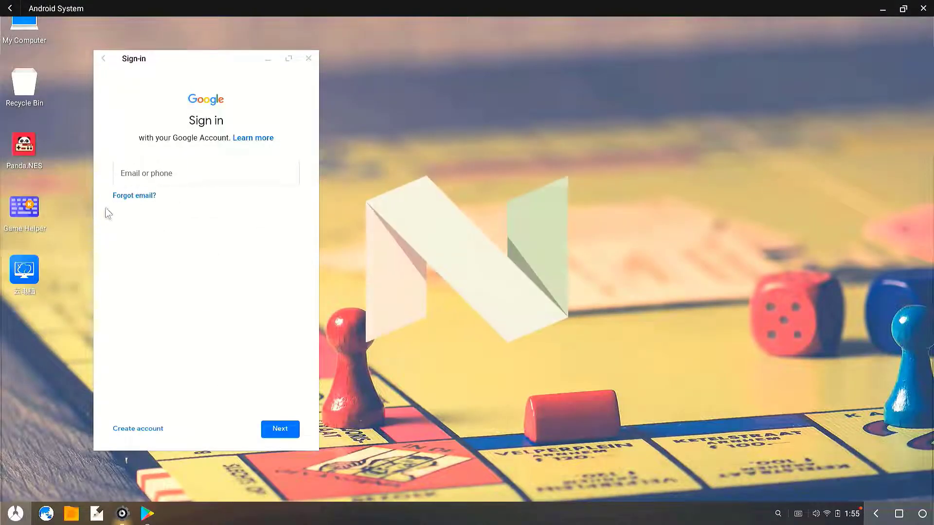
pyautogui.click(410, 241)
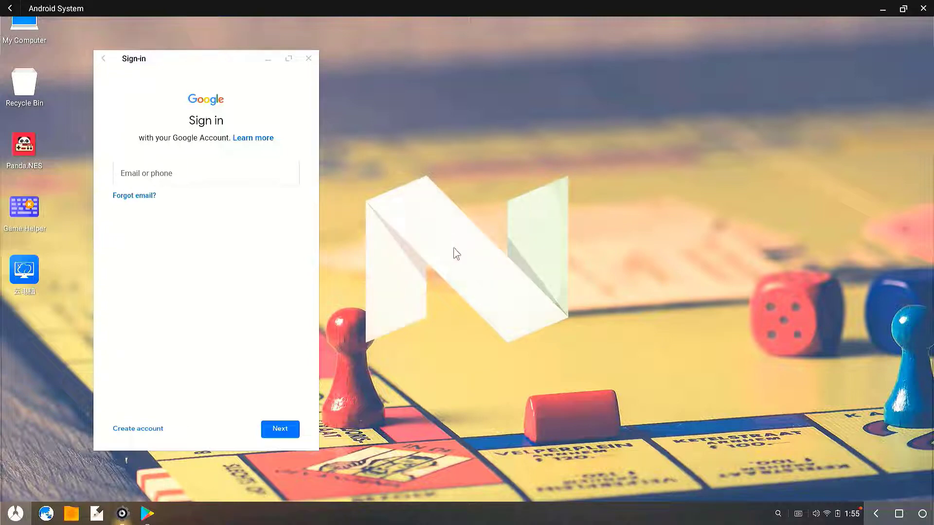
pyautogui.click(471, 247)
pyautogui.click(515, 250)
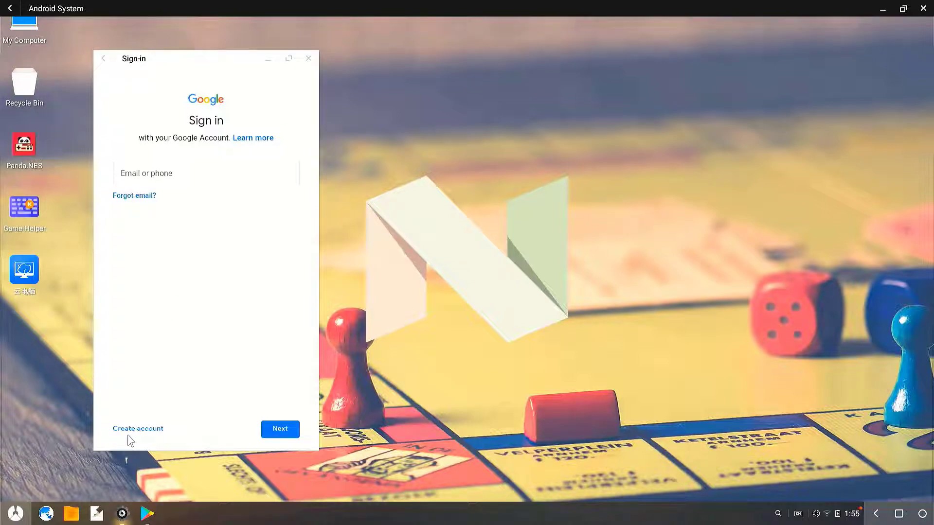
pyautogui.click(14, 513)
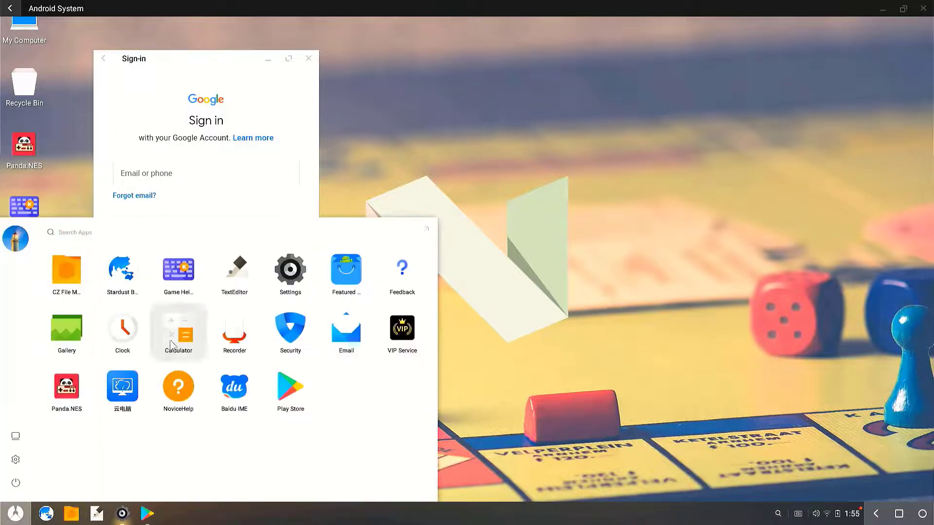
pyautogui.click(208, 72)
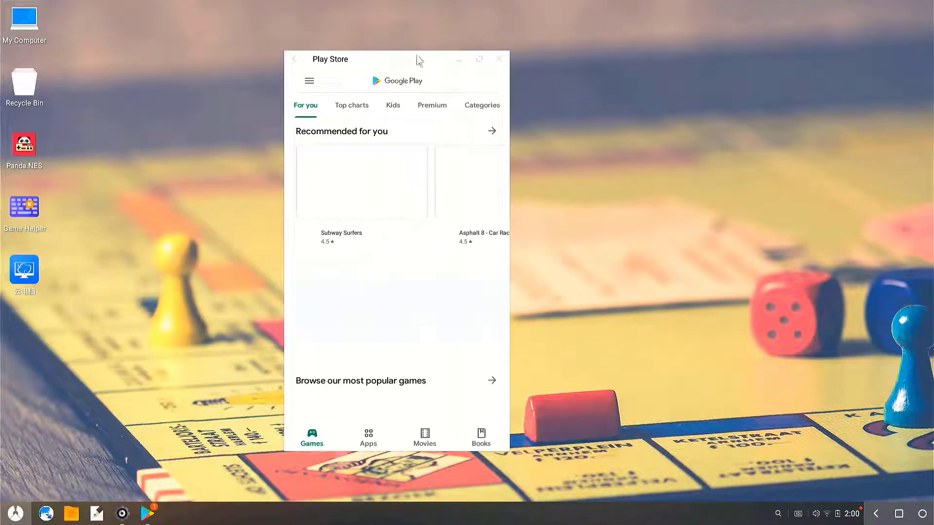
# Maximize the Play Store window and browse the recommended, popular, premium and pre-registration games on the For you page
pyautogui.click(480, 62)
pyautogui.scroll(-2, 427, 301)
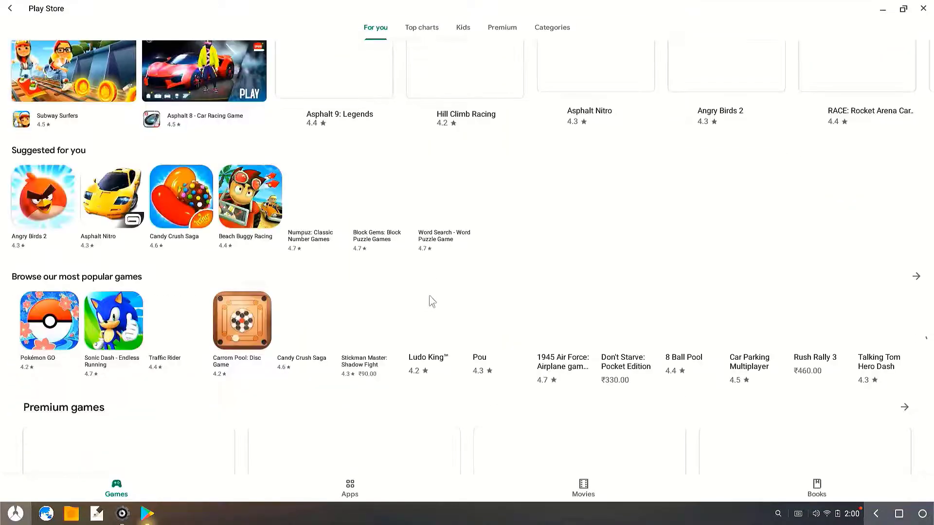
pyautogui.scroll(1, 430, 303)
pyautogui.scroll(-3, 440, 301)
pyautogui.scroll(-6, 441, 302)
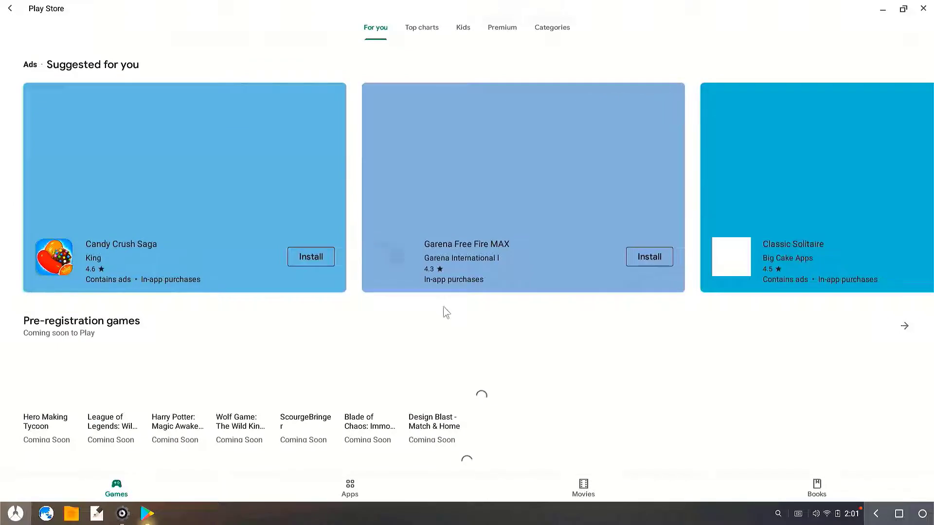
pyautogui.scroll(10, 445, 311)
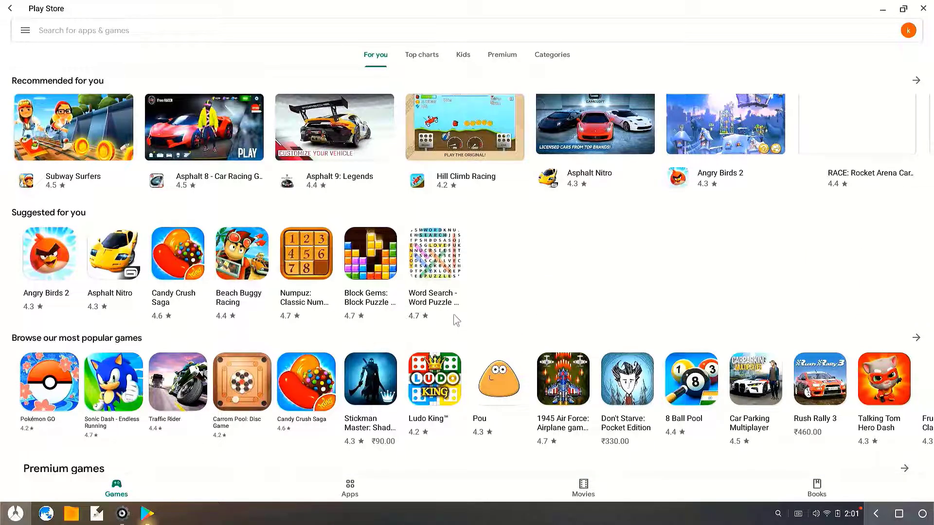
pyautogui.scroll(-8, 456, 320)
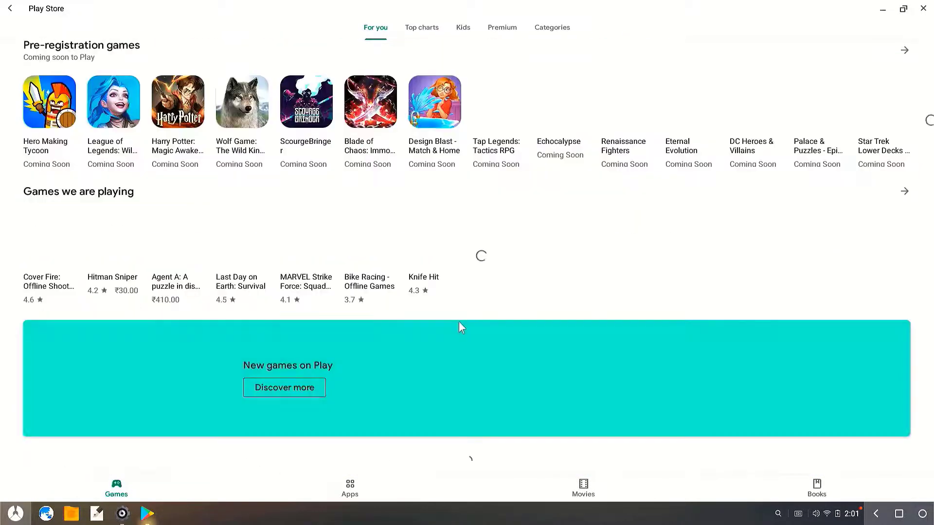
pyautogui.scroll(5, 461, 327)
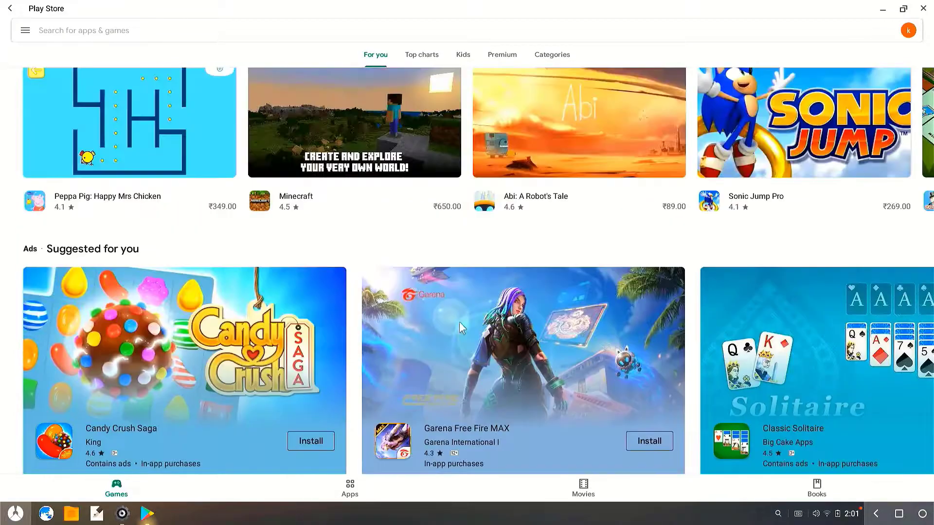
pyautogui.scroll(5, 460, 323)
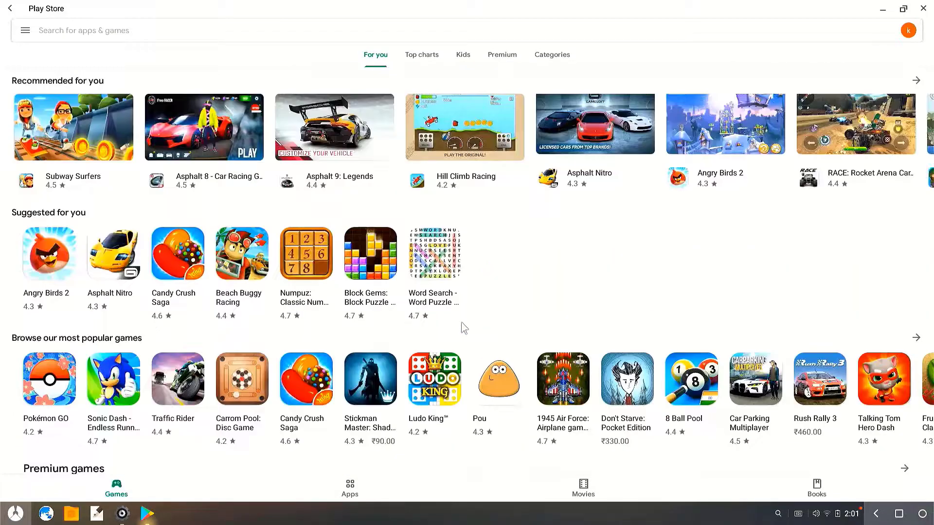
# Open the Beach Buggy Racing page from the suggested games and install the game
pyautogui.click(242, 267)
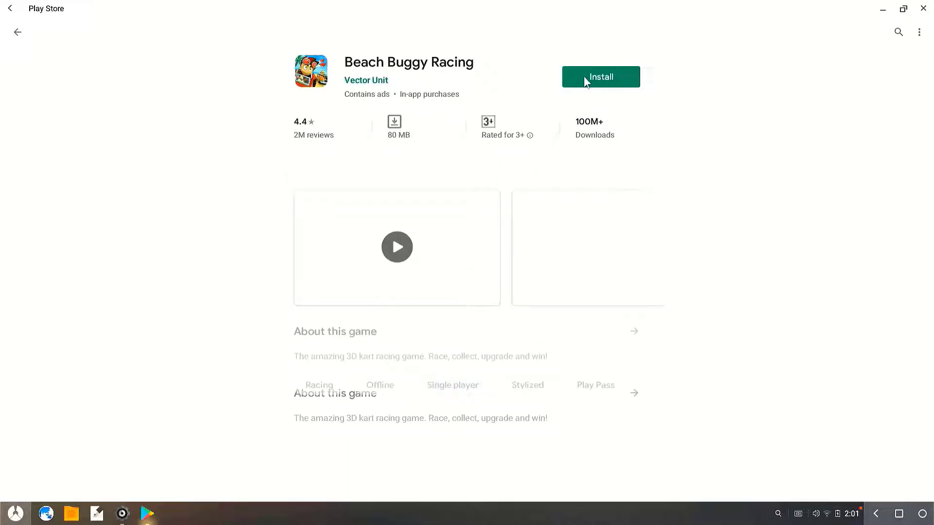
pyautogui.click(626, 77)
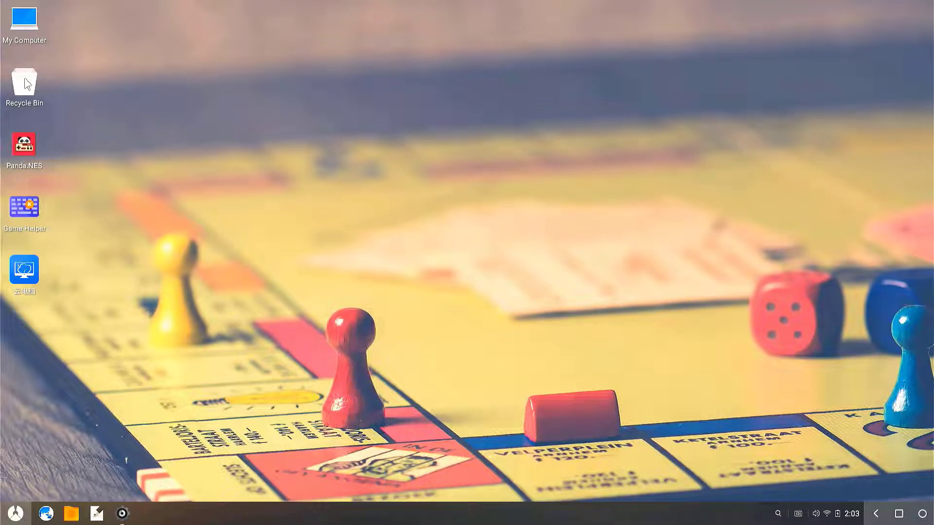
# Open the Display page in Settings and set the display density to 100 DPI, allowing all apps to close
pyautogui.click(16, 513)
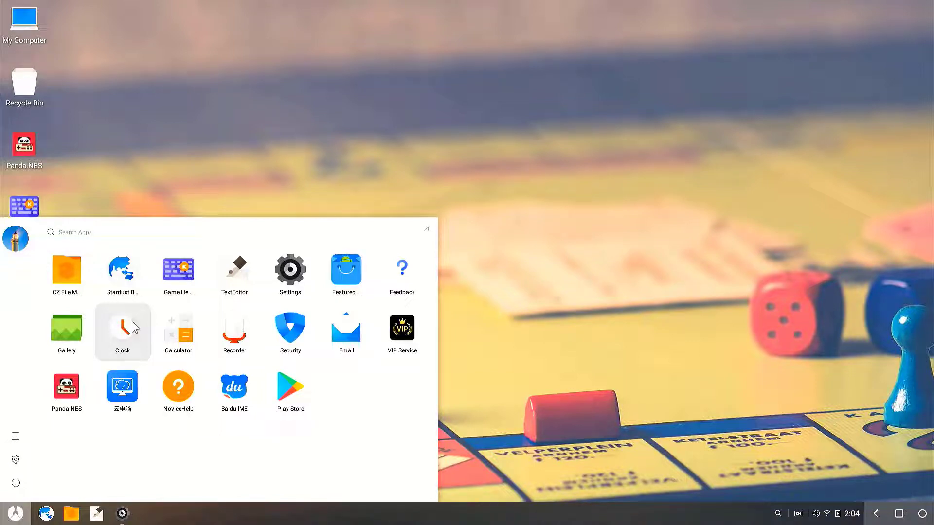
pyautogui.click(291, 270)
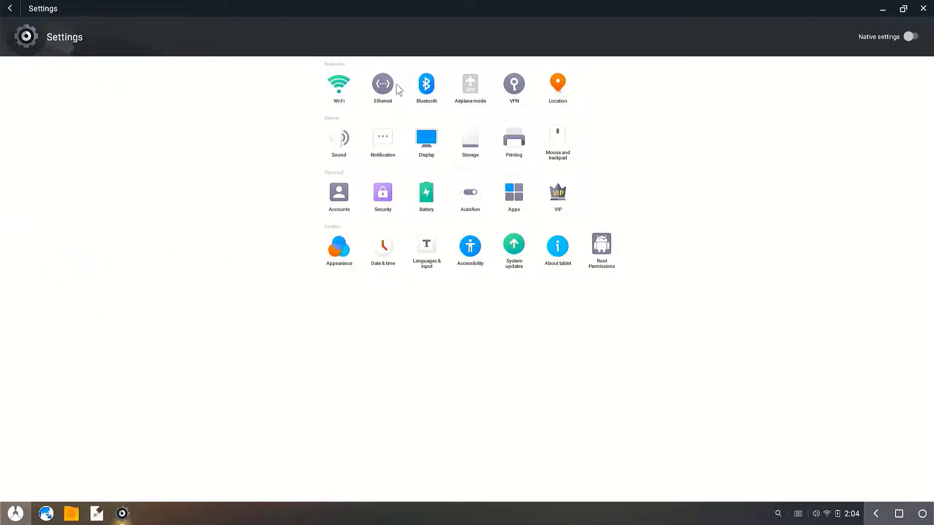
pyautogui.click(421, 144)
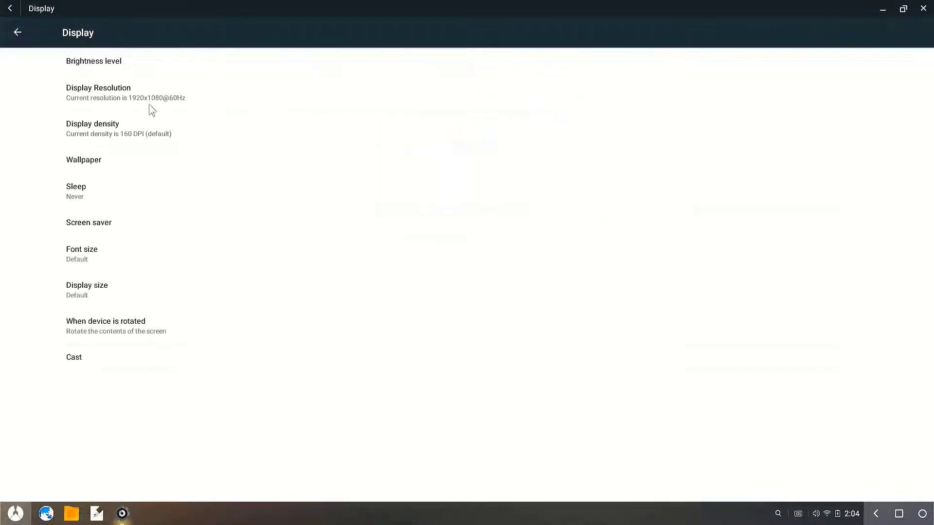
pyautogui.click(125, 127)
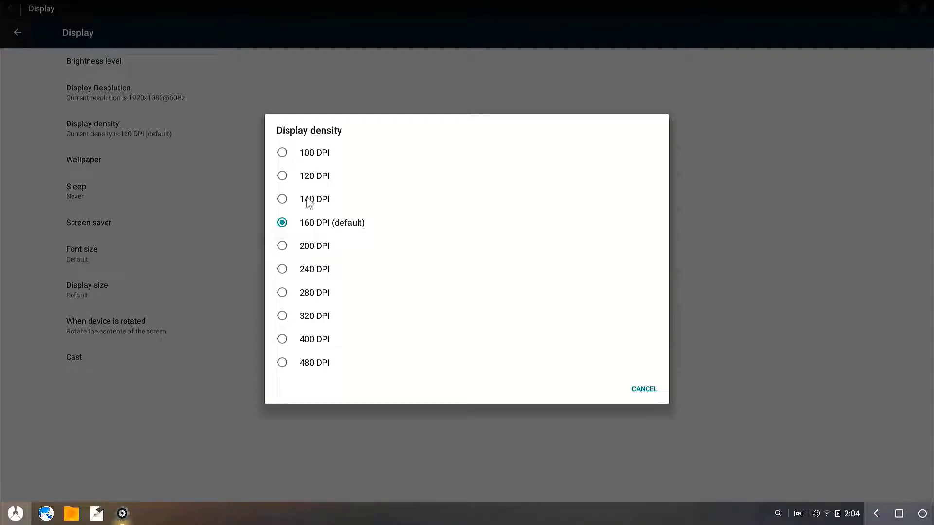
pyautogui.click(282, 153)
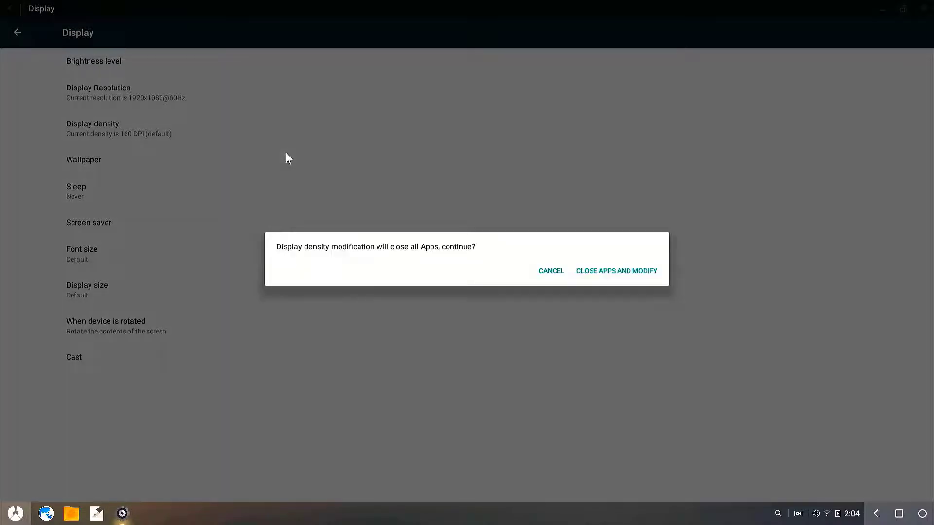
pyautogui.click(617, 270)
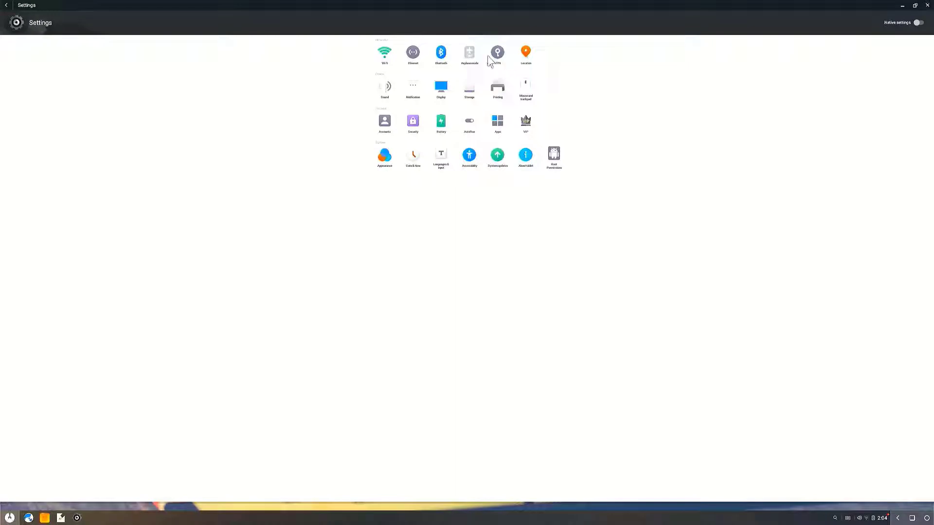
# Set the display density to 320 DPI in the Display settings, allowing all apps to close
pyautogui.click(441, 89)
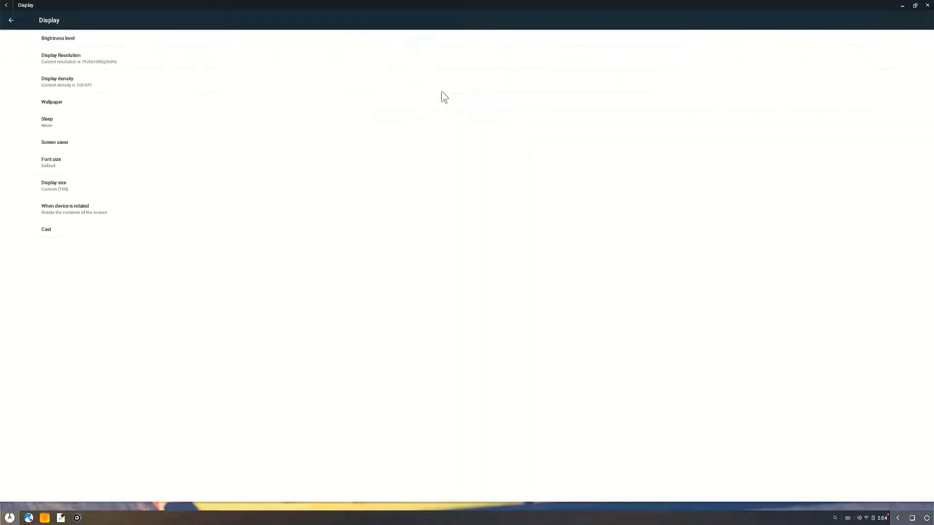
pyautogui.click(107, 88)
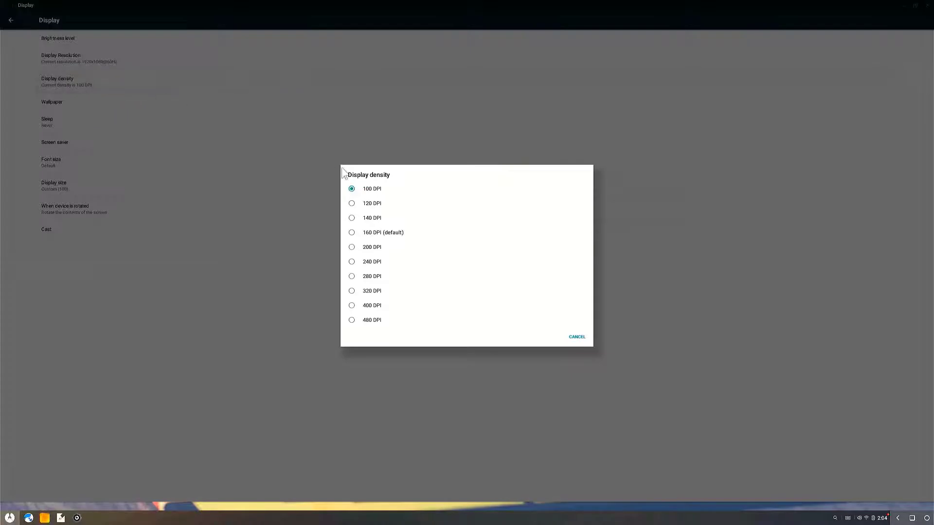
pyautogui.click(349, 291)
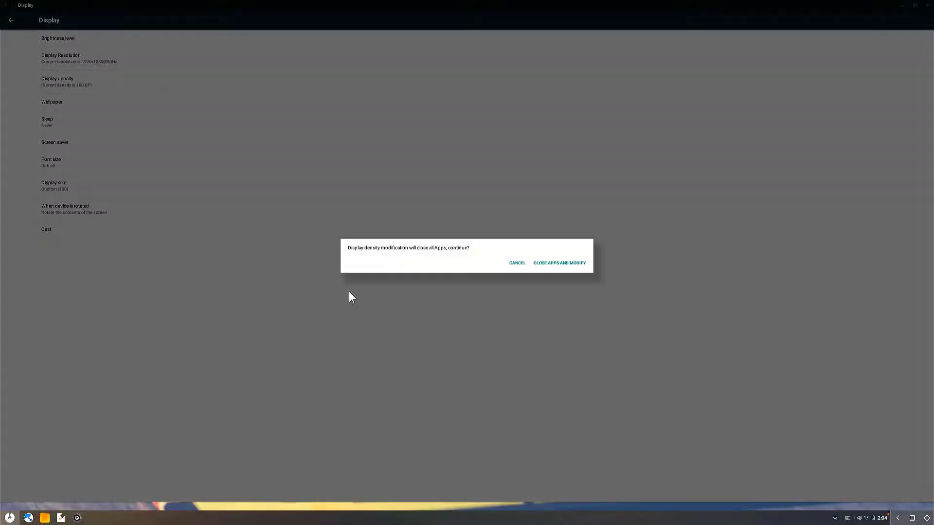
pyautogui.click(577, 264)
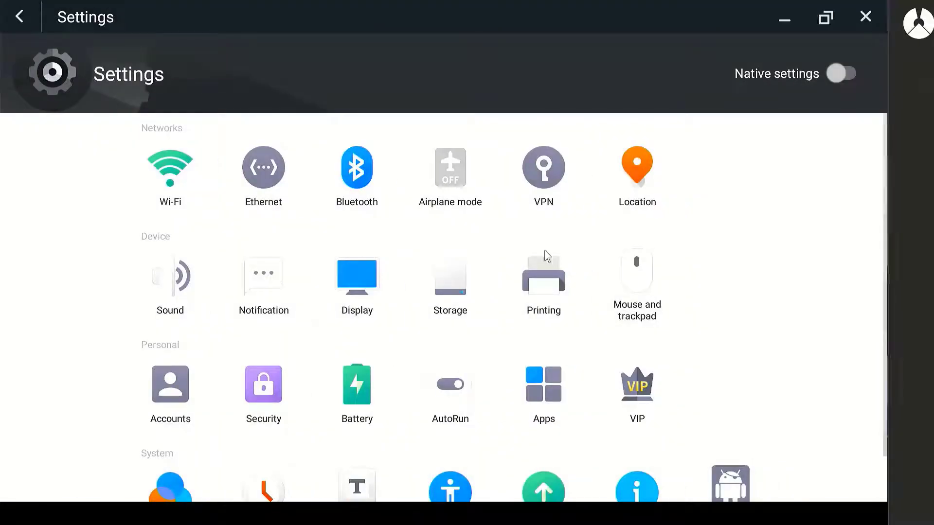
# Set the display density to 200 DPI, allowing all apps to close, and close Settings
pyautogui.click(367, 271)
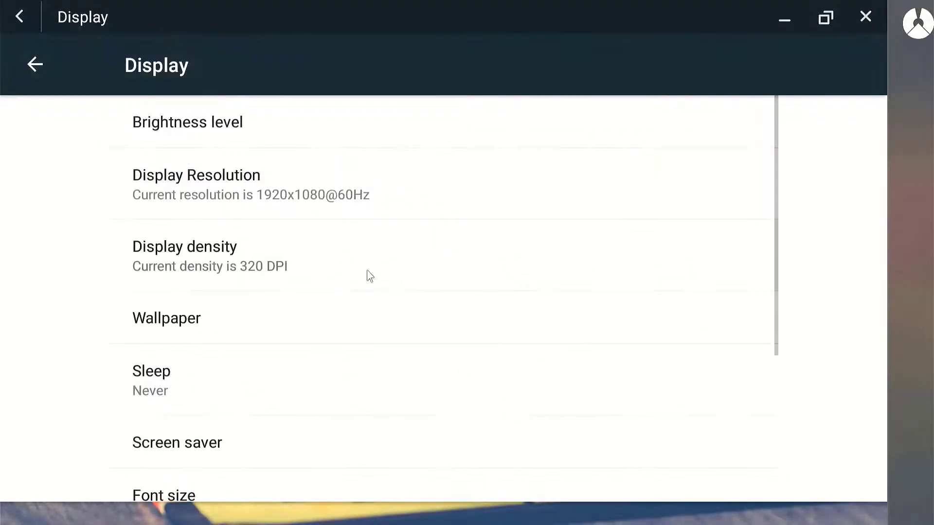
pyautogui.click(369, 270)
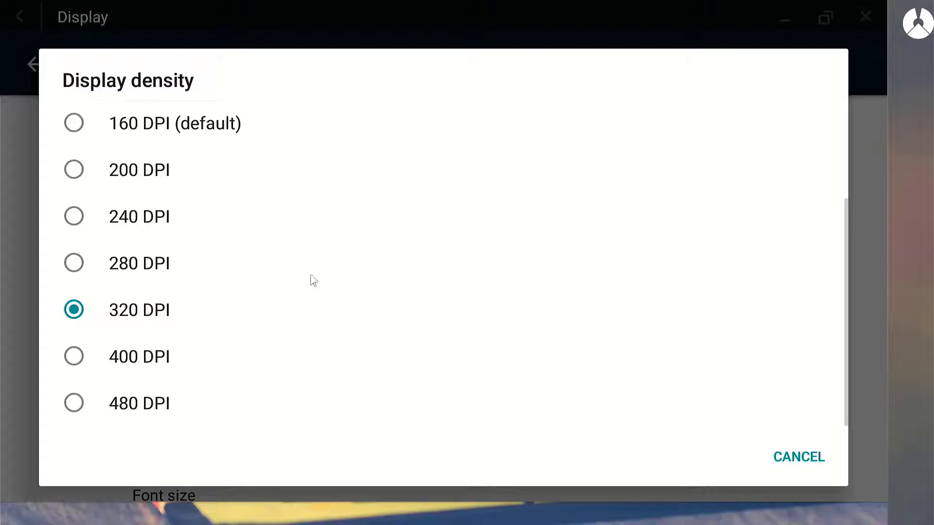
pyautogui.click(222, 173)
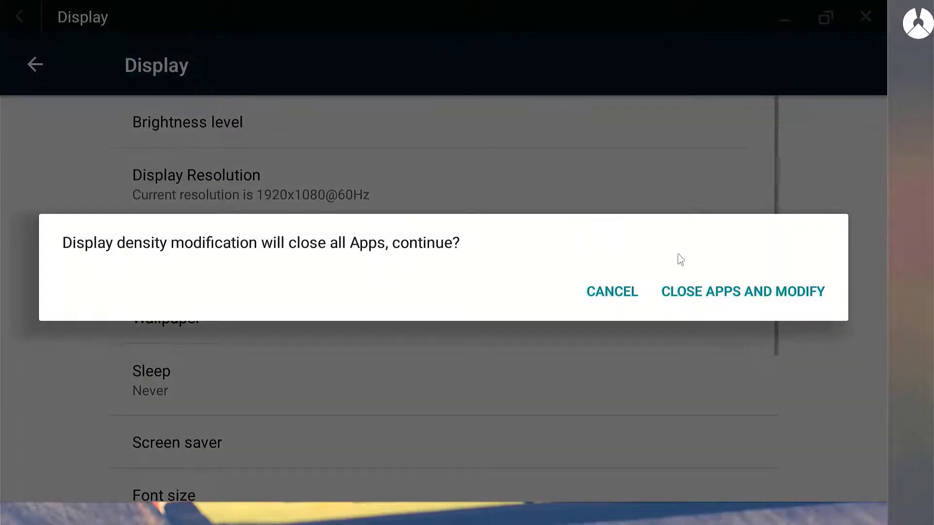
pyautogui.click(708, 293)
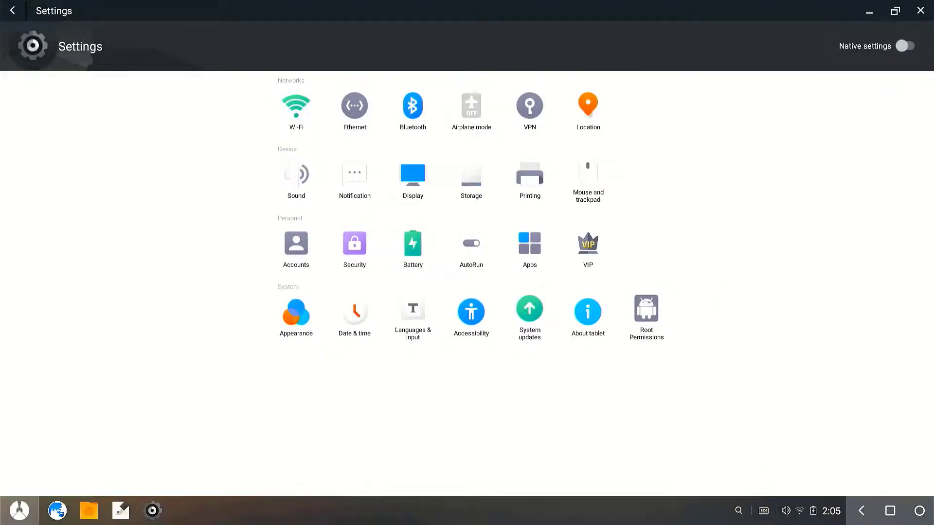
pyautogui.click(921, 10)
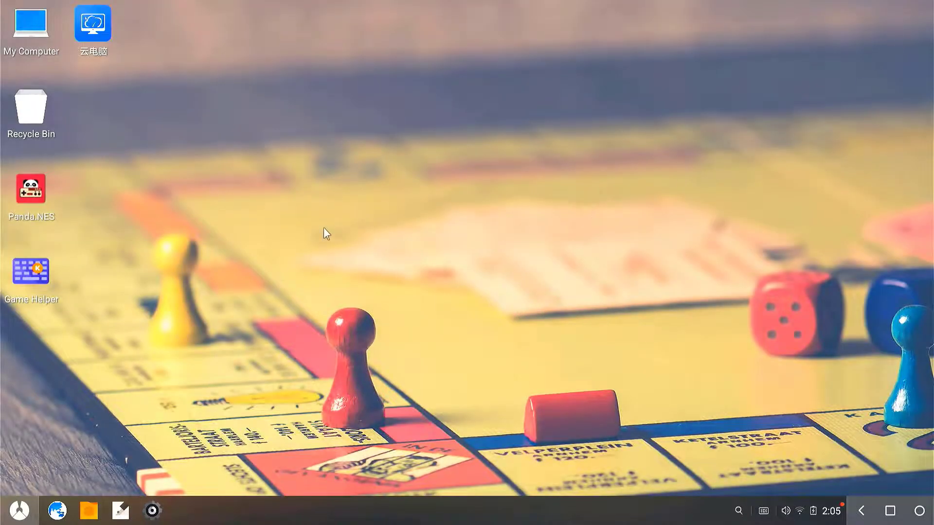
# Open the Notification Center from the desktop and adjust the sound volume
pyautogui.moveTo(237, 205); pyautogui.dragTo(709, 404)
pyautogui.click(831, 521)
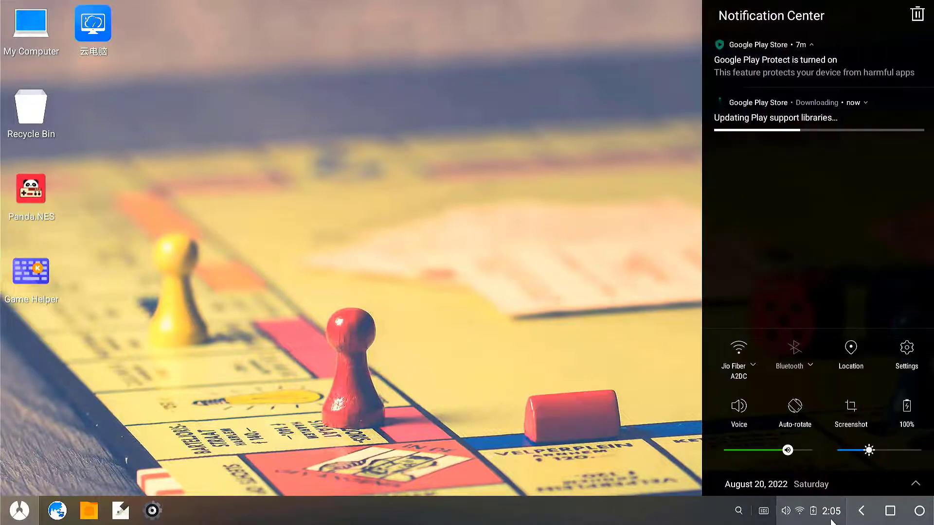
pyautogui.click(755, 453)
pyautogui.moveTo(767, 451); pyautogui.dragTo(773, 450)
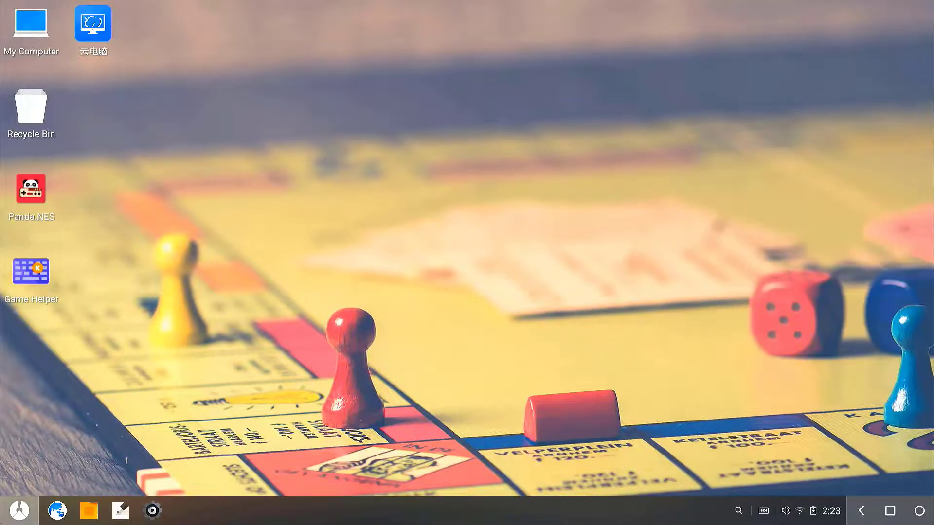
# Check the installed apps list, shut down Phoenix OS, and boot Windows from the GRUB boot menu
pyautogui.click(20, 510)
pyautogui.click(183, 165)
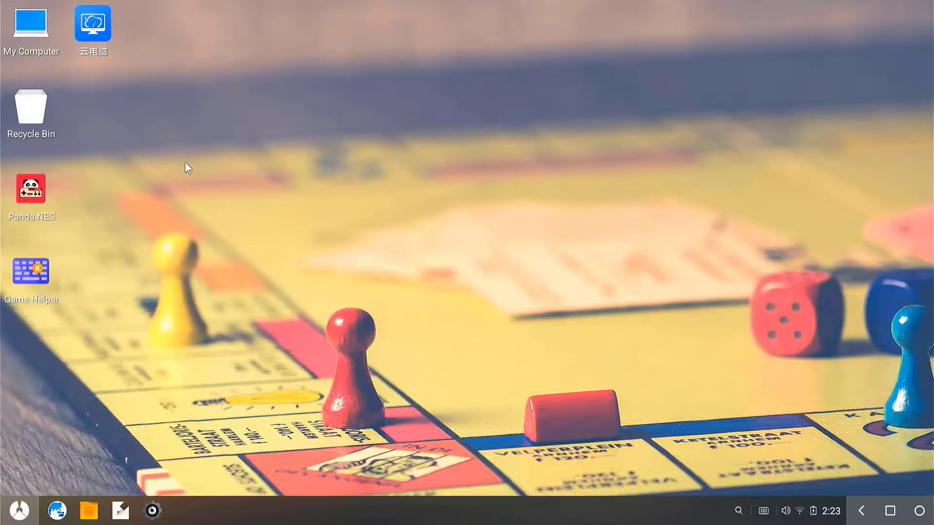
pyautogui.click(15, 511)
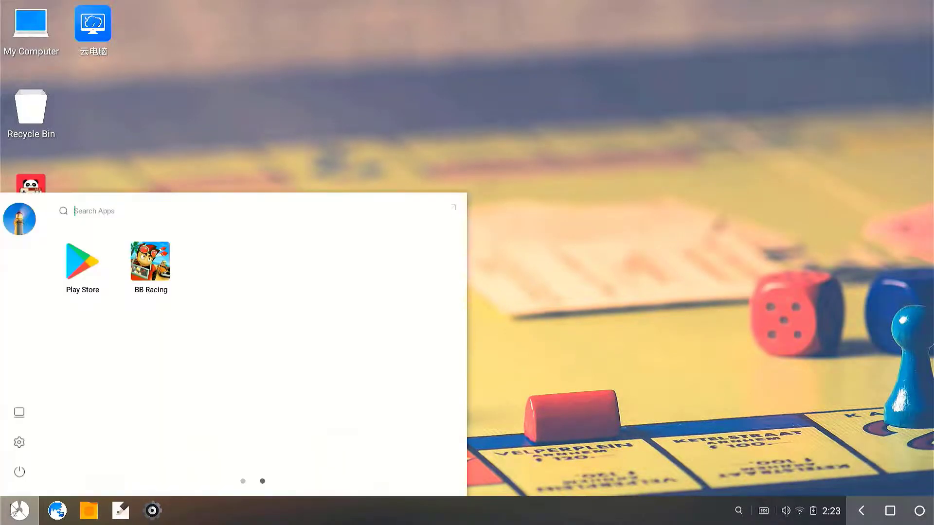
pyautogui.click(19, 472)
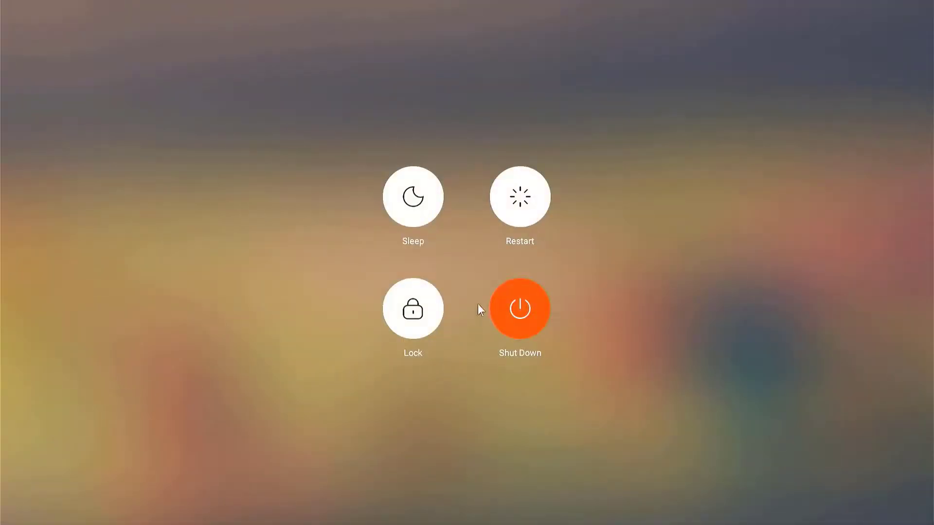
pyautogui.click(513, 300)
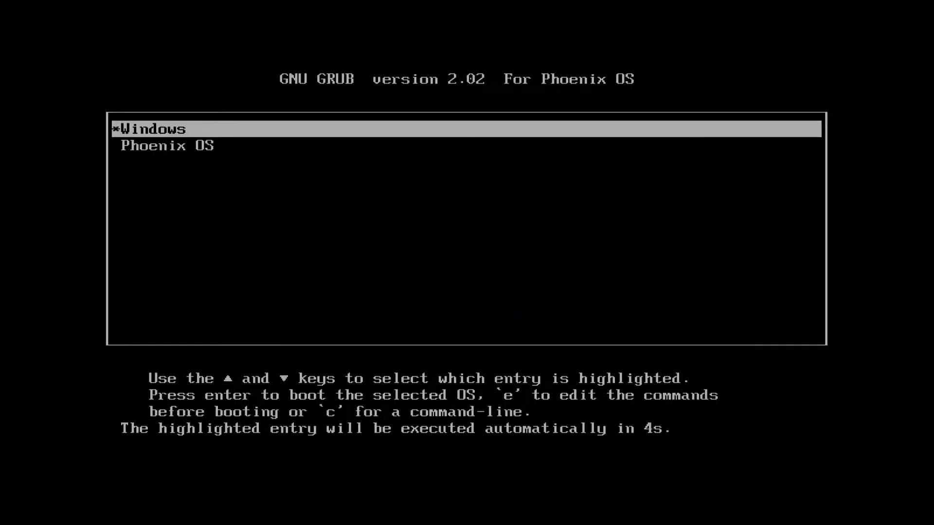
pyautogui.press('Return')
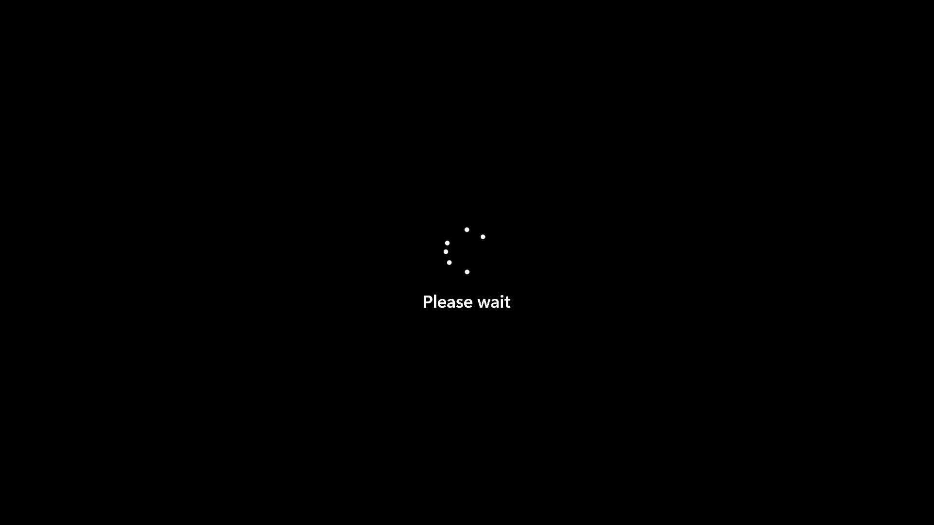